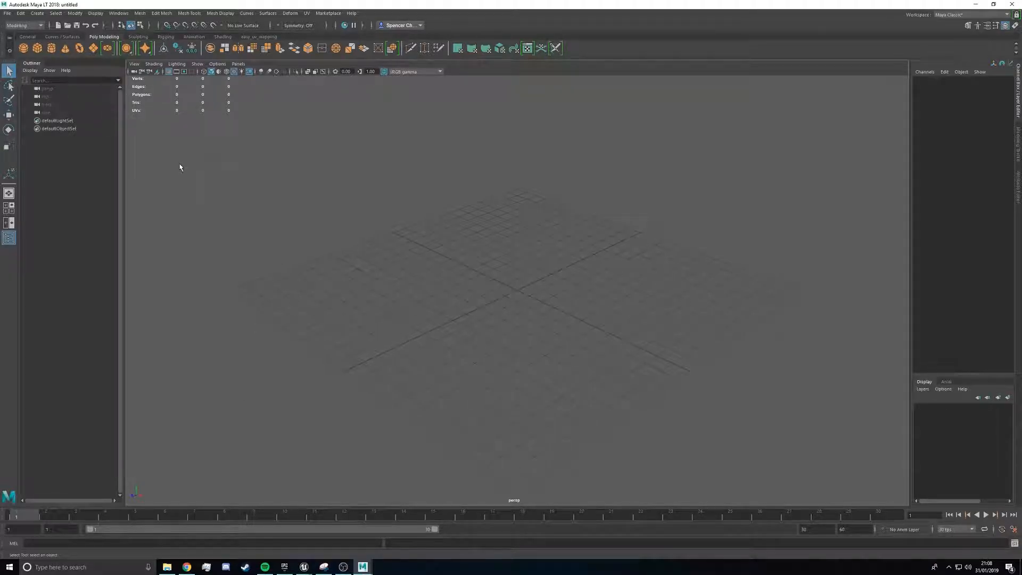
Create a polygon cube, scale it uniformly to about 14.2 and raise it about 6.9 units above the grid.
{"action": "left_click", "coordinate": [37, 48]}
{"action": "key", "text": "r"}
{"action": "left_click_drag", "start_coordinate": [517, 291], "coordinate": [713, 281]}
{"action": "key", "text": "w"}
{"action": "left_click_drag", "start_coordinate": [518, 247], "coordinate": [507, 143]}
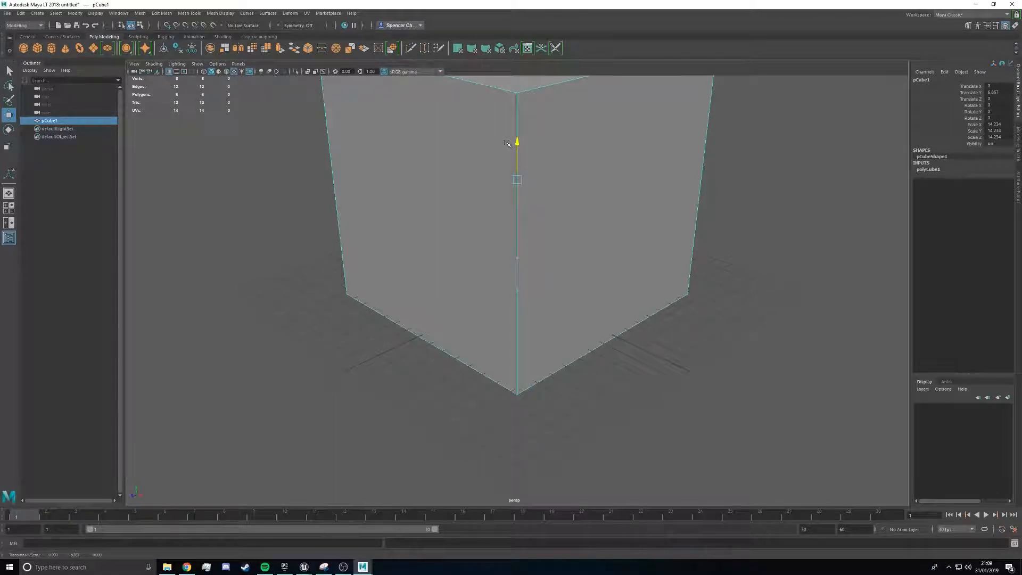
{"action": "key", "text": "f"}
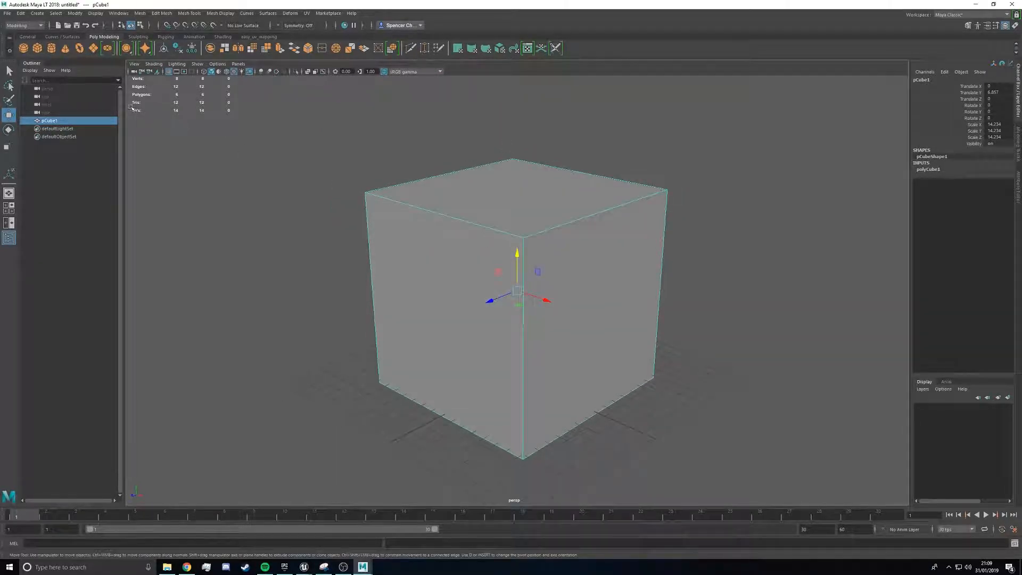
Create a second cube, scale it uniformly to about 7.3 and position it overlapping the large cube's upper edge.
{"action": "left_click", "coordinate": [38, 48]}
{"action": "left_click_drag", "start_coordinate": [518, 343], "coordinate": [529, 139]}
{"action": "key", "text": "r"}
{"action": "left_click_drag", "start_coordinate": [517, 181], "coordinate": [624, 204]}
{"action": "key", "text": "w"}
{"action": "left_click_drag", "start_coordinate": [594, 162], "coordinate": [604, 192]}
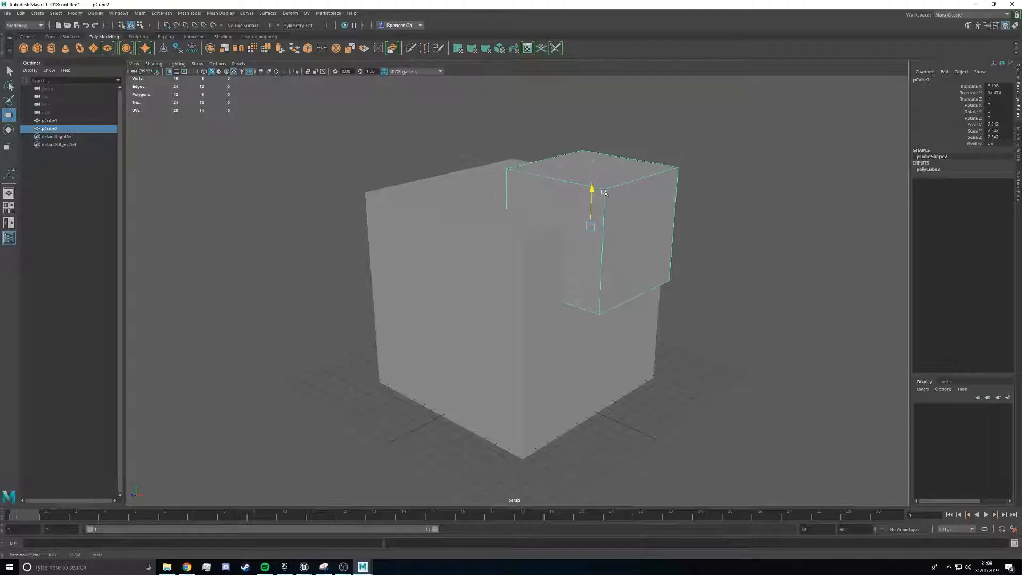
Duplicate the small cube, scale the copy to about 5.2 and place it protruding from the large cube's lower front face.
{"action": "key", "text": "ctrl+d"}
{"action": "left_click_drag", "start_coordinate": [578, 235], "coordinate": [404, 253]}
{"action": "key", "text": "r"}
{"action": "key", "text": "w"}
{"action": "left_click_drag", "start_coordinate": [428, 220], "coordinate": [406, 311]}
{"action": "left_click_drag", "start_coordinate": [403, 348], "coordinate": [428, 348]}
Turn on Wireframe on Shaded for the viewport and deselect the cube.
{"action": "left_click", "coordinate": [154, 63]}
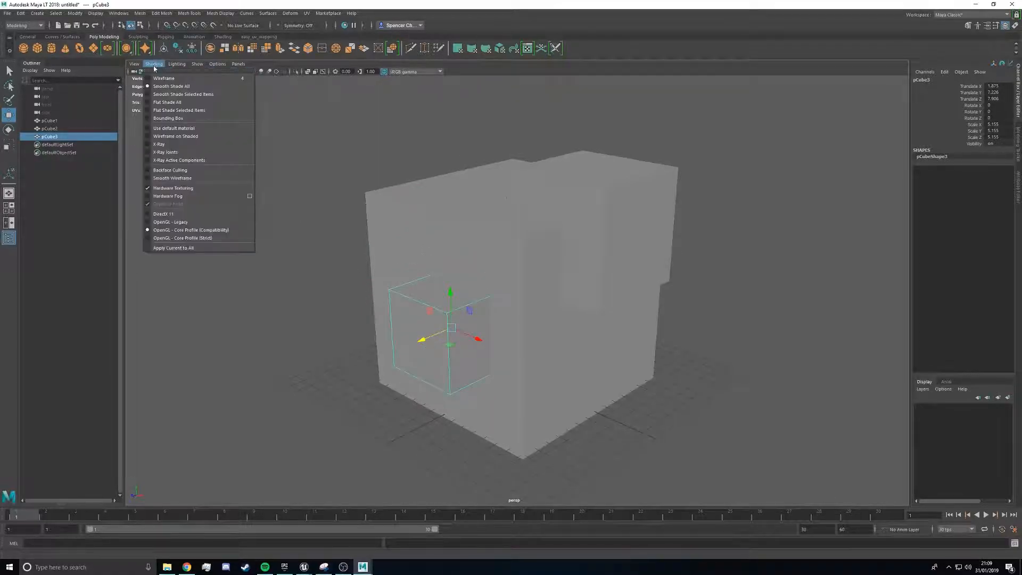
{"action": "left_click", "coordinate": [155, 139]}
{"action": "mouse_move", "coordinate": [150, 139]}
{"action": "left_mouse_down", "text": "alt"}
{"action": "mouse_move", "coordinate": [296, 201]}
{"action": "mouse_move", "coordinate": [315, 175]}
{"action": "mouse_move", "coordinate": [461, 296]}
{"action": "left_mouse_up", "text": "alt"}
{"action": "left_click", "coordinate": [297, 200]}
Create a polygon cylinder, scale it up and tilt it so it cuts diagonally through the large cube's free upper edge.
{"action": "left_click", "coordinate": [51, 48]}
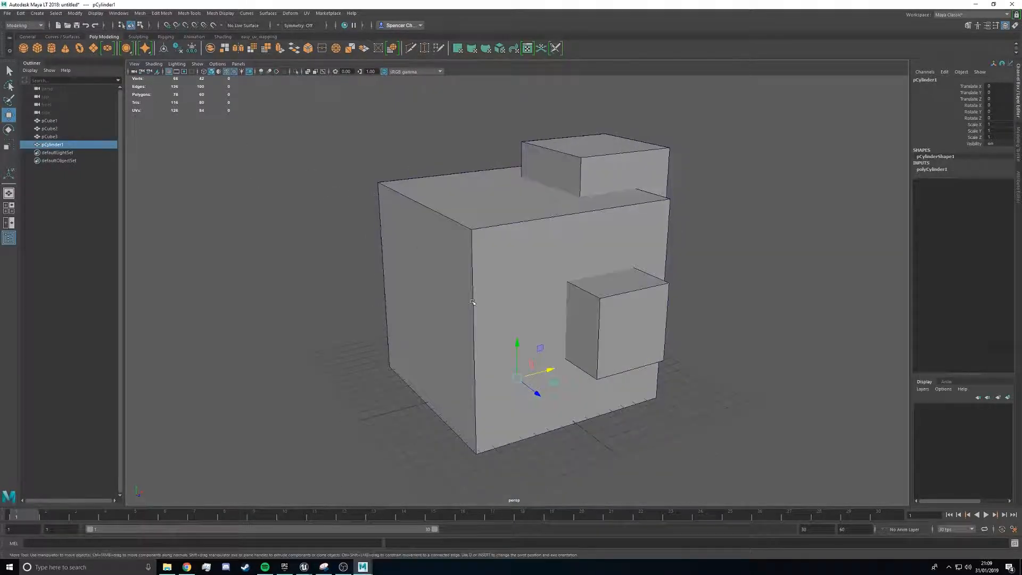
{"action": "left_click_drag", "start_coordinate": [517, 344], "coordinate": [479, 233]}
{"action": "key", "text": "r"}
{"action": "key", "text": "e"}
{"action": "left_click_drag", "start_coordinate": [430, 167], "coordinate": [496, 228]}
{"action": "key", "text": "r"}
{"action": "key", "text": "w"}
Combine the cylinder and the two small cubes into a single mesh.
{"action": "left_click", "coordinate": [579, 181], "text": "shift"}
{"action": "left_click", "coordinate": [599, 322], "text": "shift"}
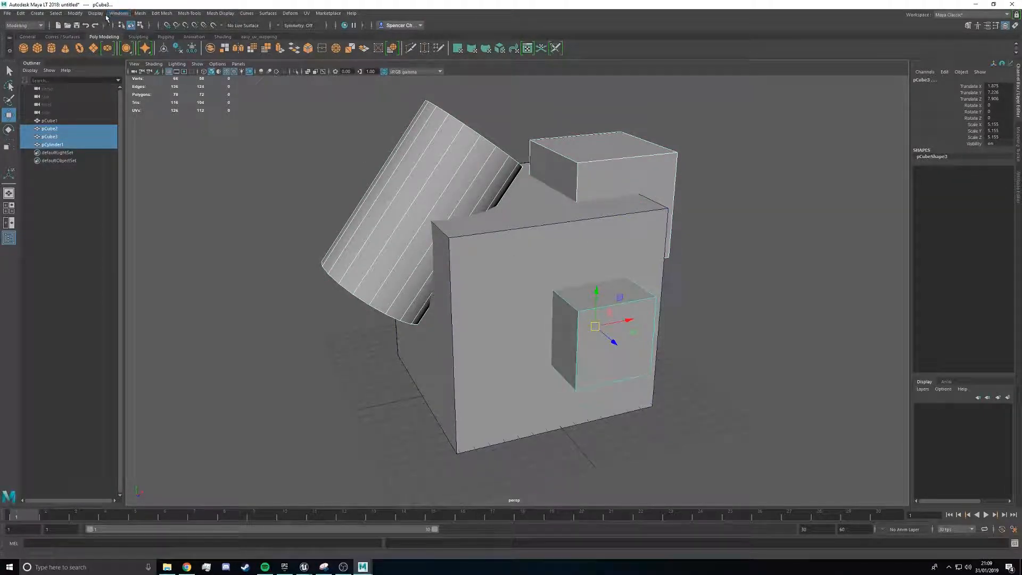
{"action": "left_click", "coordinate": [140, 13]}
{"action": "left_click", "coordinate": [162, 43]}
Center the pivot of the combined mesh and delete its construction history.
{"action": "left_click", "coordinate": [75, 13]}
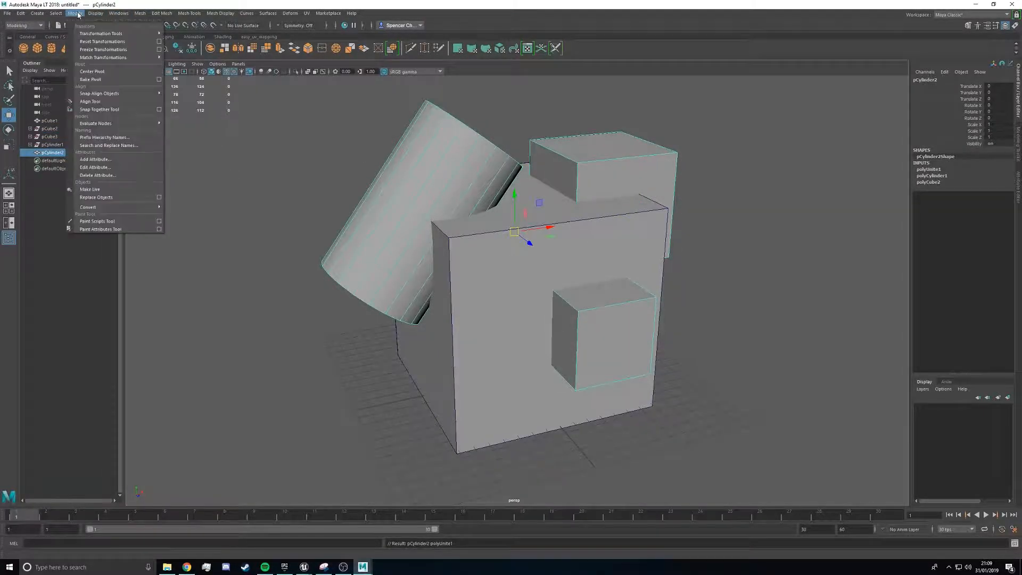
{"action": "left_click", "coordinate": [103, 71]}
{"action": "left_click", "coordinate": [21, 12]}
{"action": "mouse_move", "coordinate": [58, 107]}
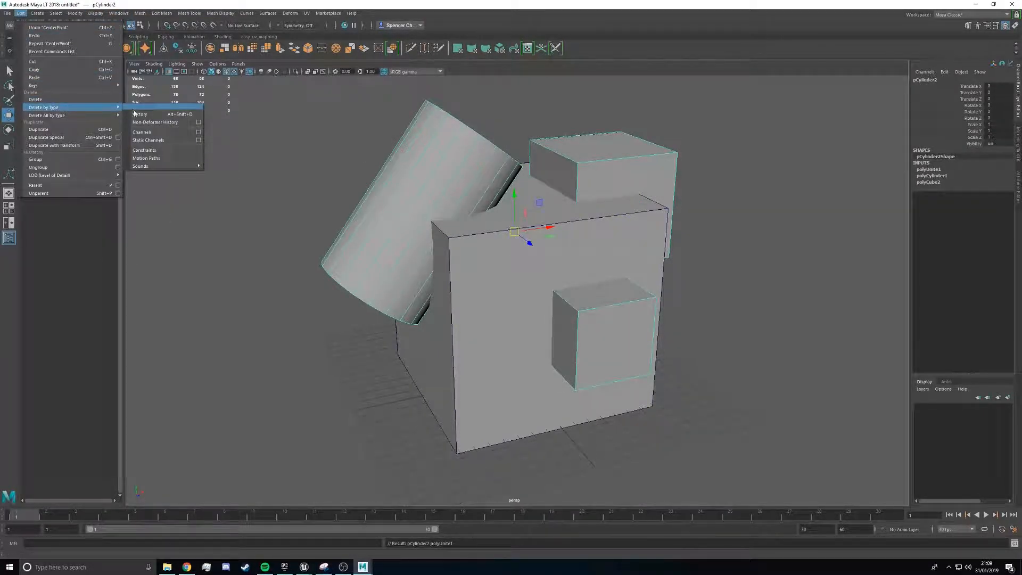
{"action": "left_click", "coordinate": [146, 109]}
Subtract the combined mesh from the large cube with a Boolean Difference and select the resulting object.
{"action": "left_click_drag", "start_coordinate": [430, 184], "coordinate": [407, 181], "text": "alt"}
{"action": "left_click", "coordinate": [447, 247]}
{"action": "left_click", "coordinate": [429, 195], "text": "shift"}
{"action": "left_click", "coordinate": [139, 12]}
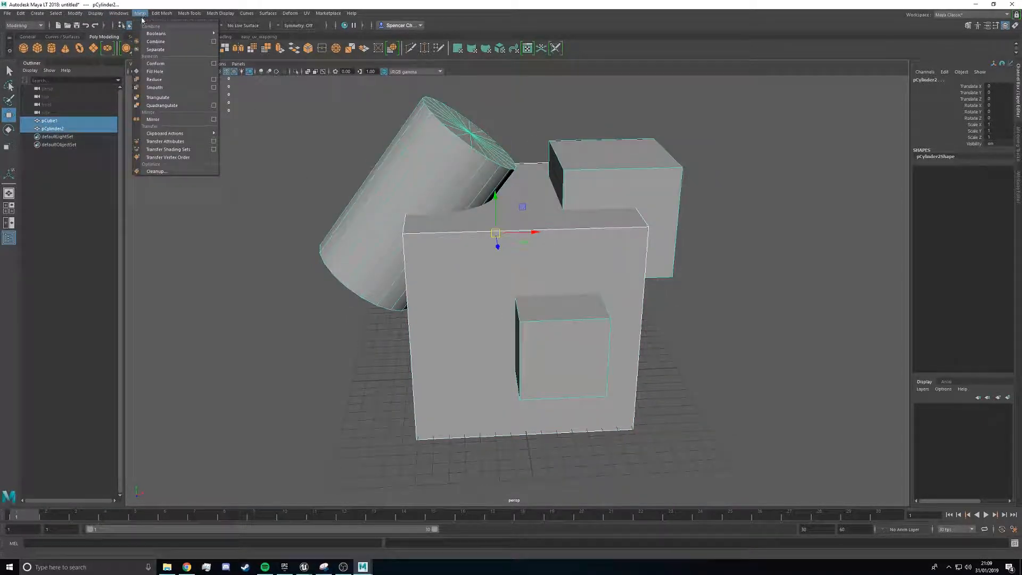
{"action": "mouse_move", "coordinate": [175, 33]}
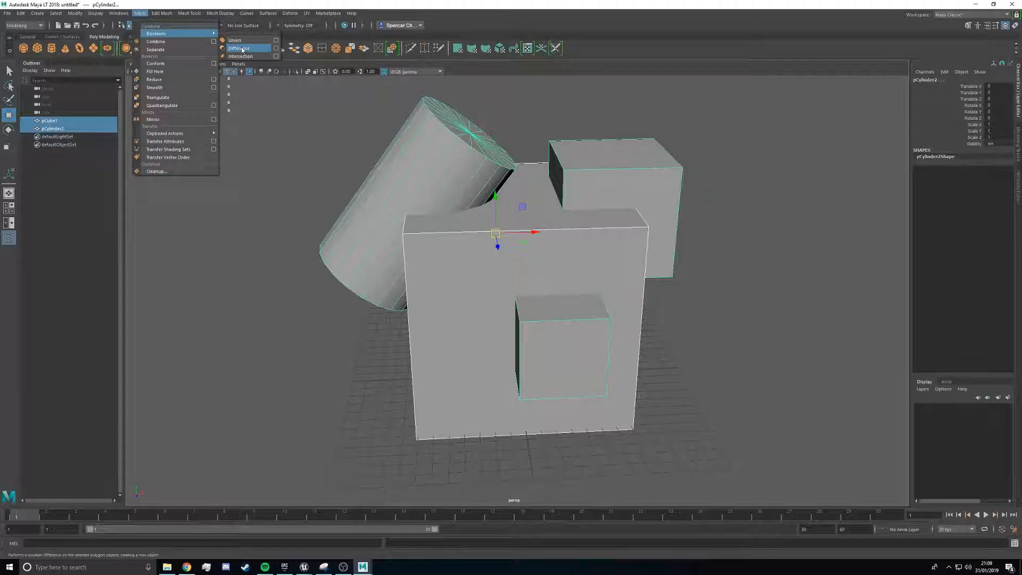
{"action": "left_click", "coordinate": [239, 48]}
{"action": "left_click_drag", "start_coordinate": [336, 162], "coordinate": [358, 174], "text": "alt"}
{"action": "right_click", "coordinate": [495, 204]}
{"action": "left_click", "coordinate": [519, 206]}
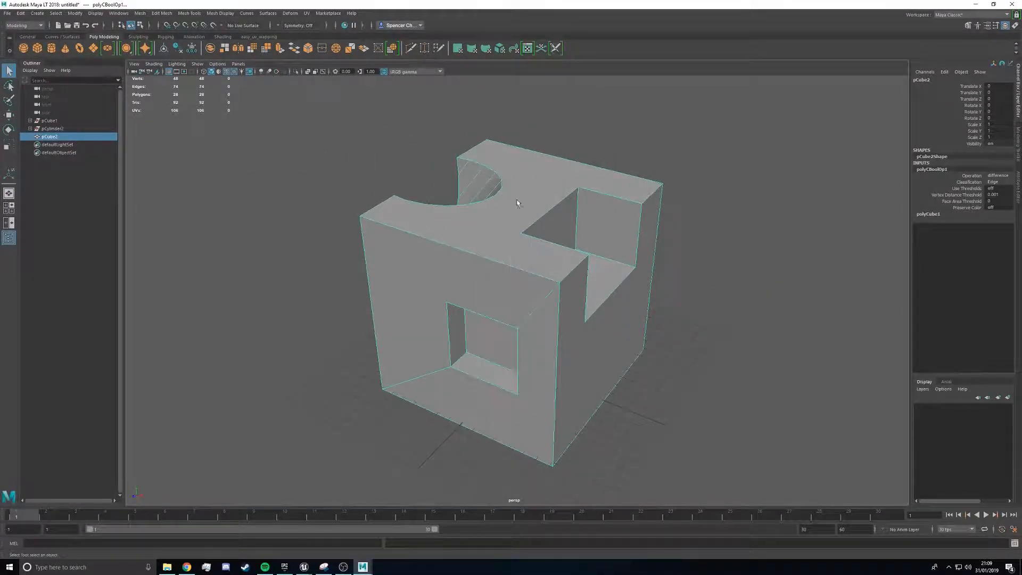
Apply a mesh Cleanup to the cut cube that fixes faces with more than 4 sides.
{"action": "left_click", "coordinate": [140, 14]}
{"action": "left_click", "coordinate": [163, 168]}
{"action": "left_click_drag", "start_coordinate": [365, 190], "coordinate": [161, 117]}
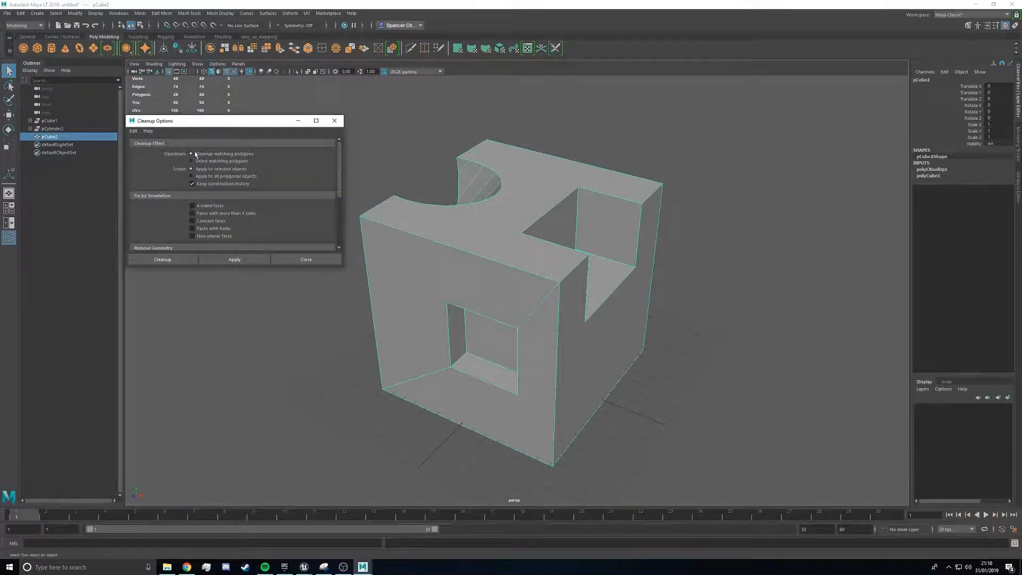
{"action": "scroll", "coordinate": [210, 213], "scroll_direction": "down", "scroll_amount": 2}
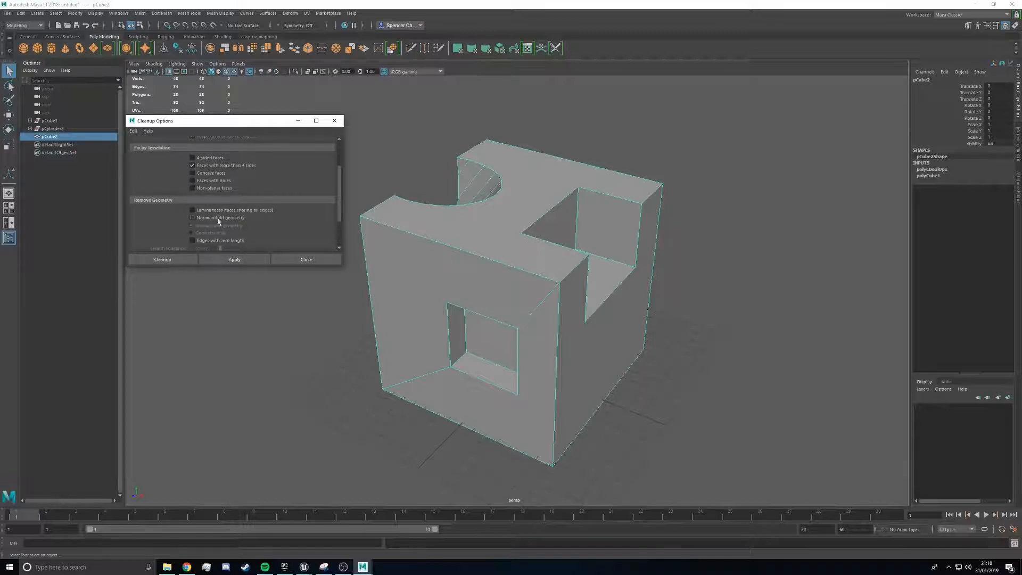
{"action": "left_click", "coordinate": [235, 259]}
{"action": "left_click_drag", "start_coordinate": [294, 318], "coordinate": [372, 229], "text": "alt"}
Undo the mesh cleanup and close the Cleanup Options.
{"action": "key", "text": "ctrl+z"}
{"action": "left_click", "coordinate": [334, 121]}
{"action": "left_click_drag", "start_coordinate": [346, 159], "coordinate": [473, 204], "text": "alt"}
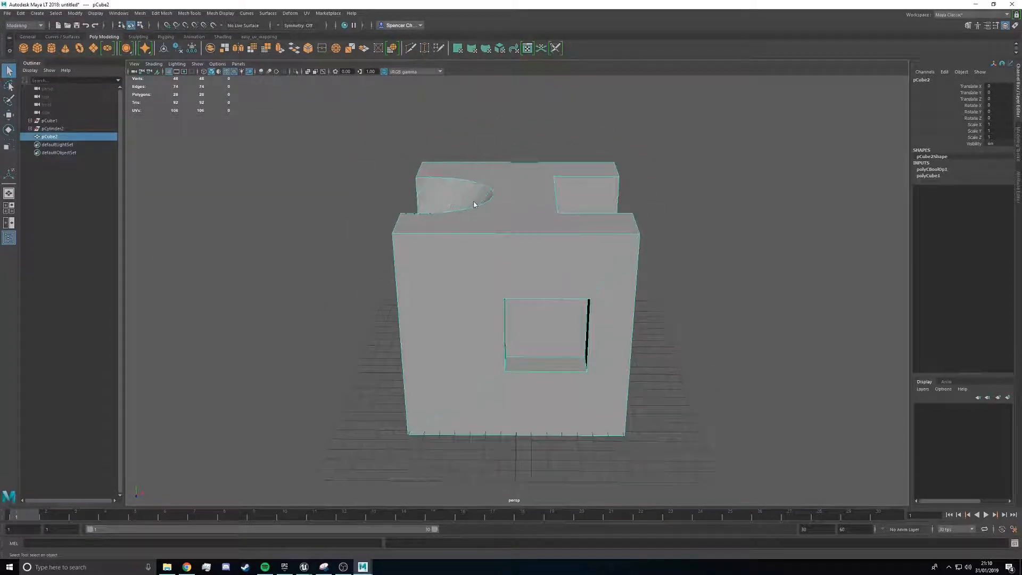
{"action": "left_click_drag", "start_coordinate": [517, 232], "coordinate": [489, 238], "text": "alt"}
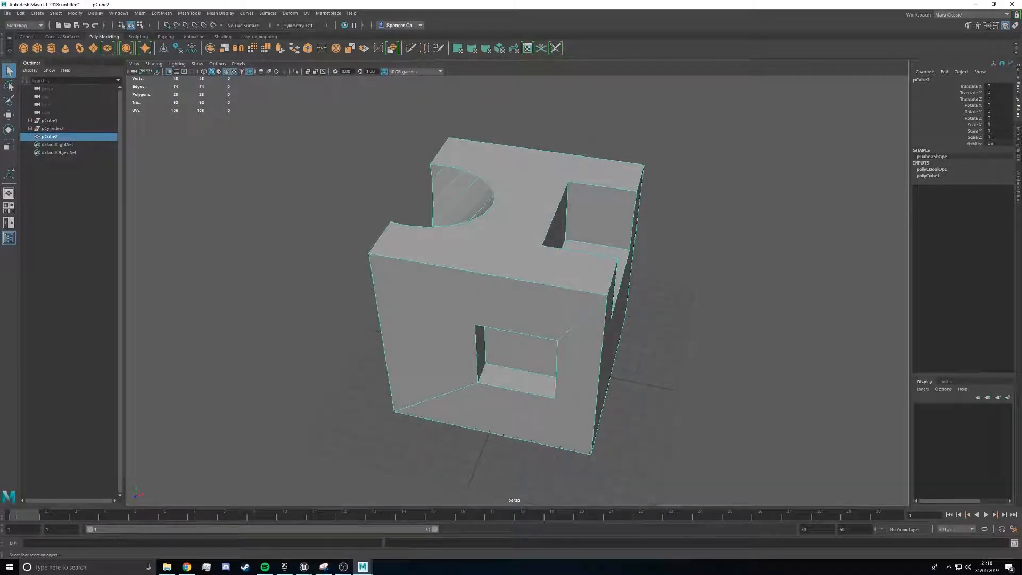
{"action": "left_click", "coordinate": [75, 12]}
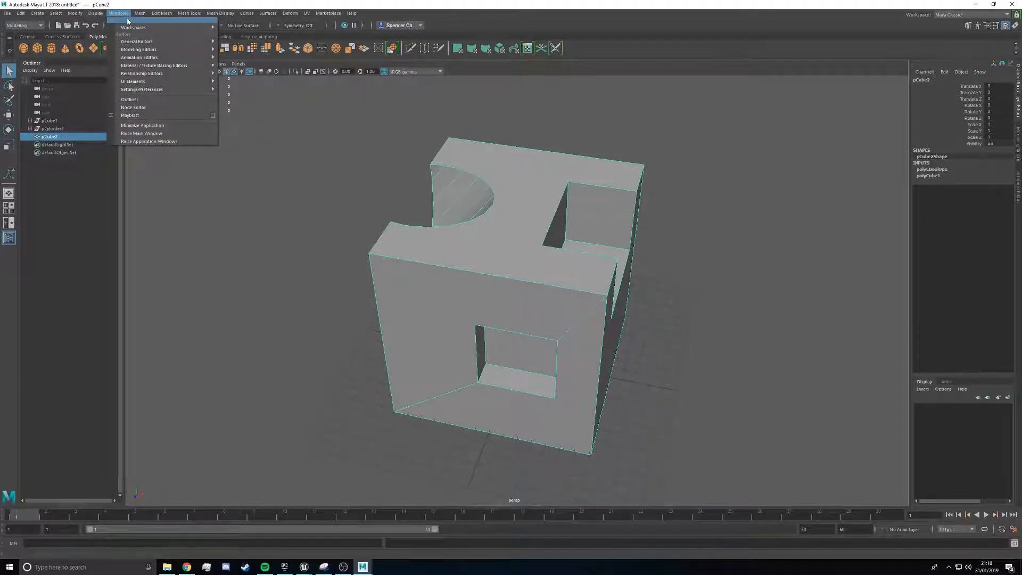
{"action": "mouse_move", "coordinate": [134, 67]}
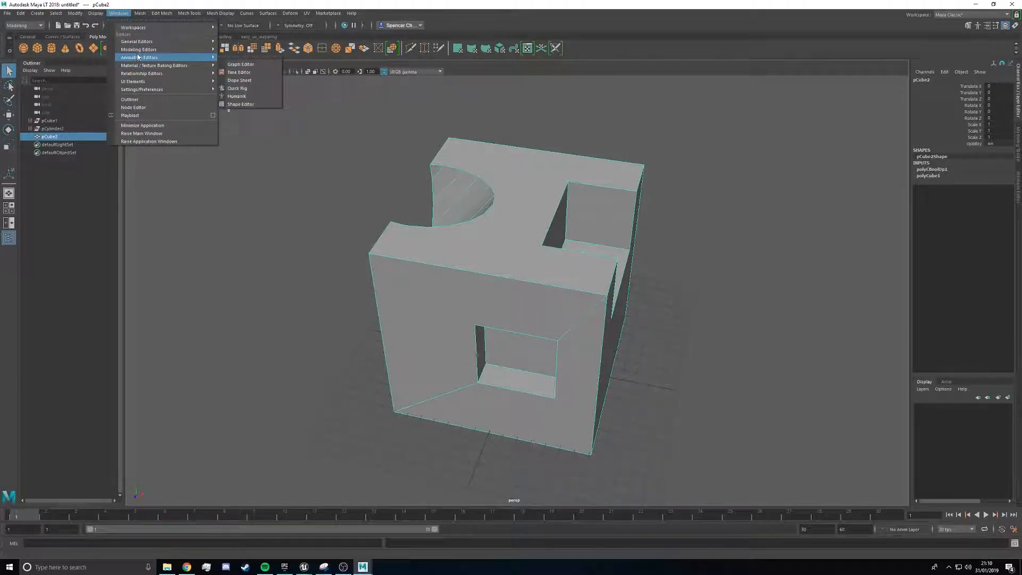
{"action": "mouse_move", "coordinate": [143, 45]}
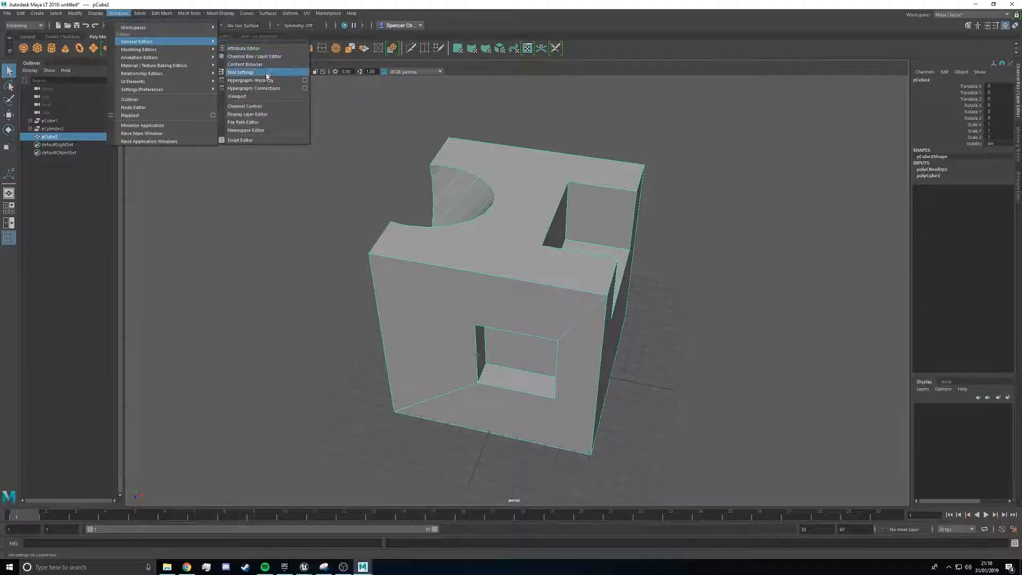
{"action": "left_click", "coordinate": [240, 140]}
{"action": "left_click_drag", "start_coordinate": [210, 74], "coordinate": [232, 88]}
{"action": "left_click_drag", "start_coordinate": [312, 226], "coordinate": [281, 300]}
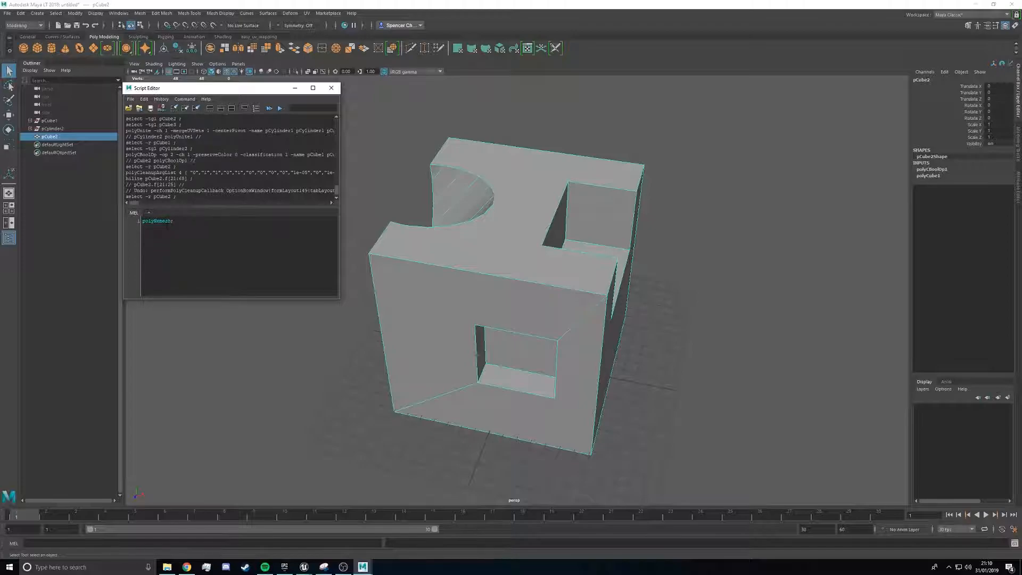
{"action": "left_click", "coordinate": [330, 88]}
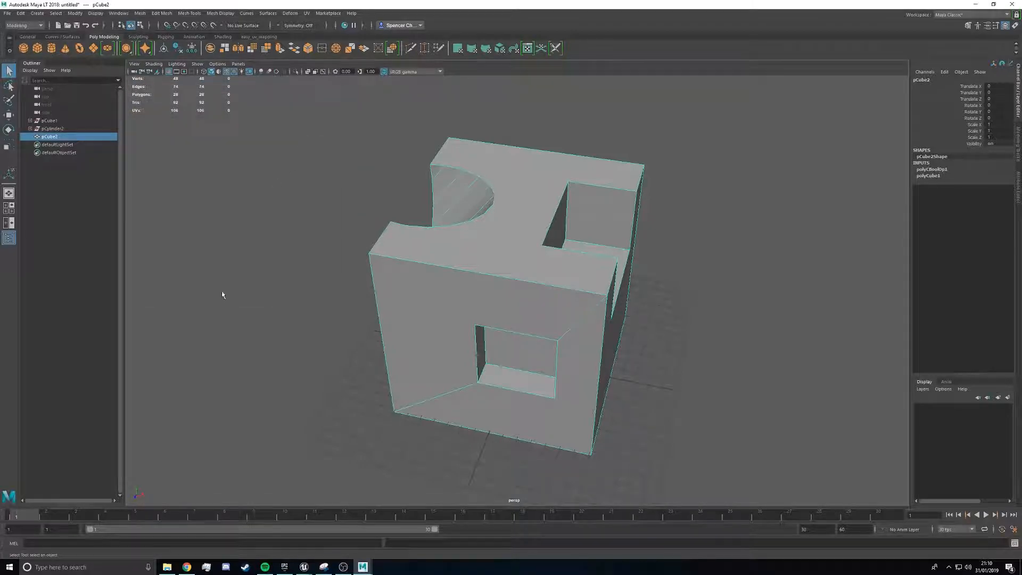
Run the MEL command polyRemesh on the cut cube.
{"action": "left_click", "coordinate": [94, 542]}
{"action": "type", "text": "polyRem"}
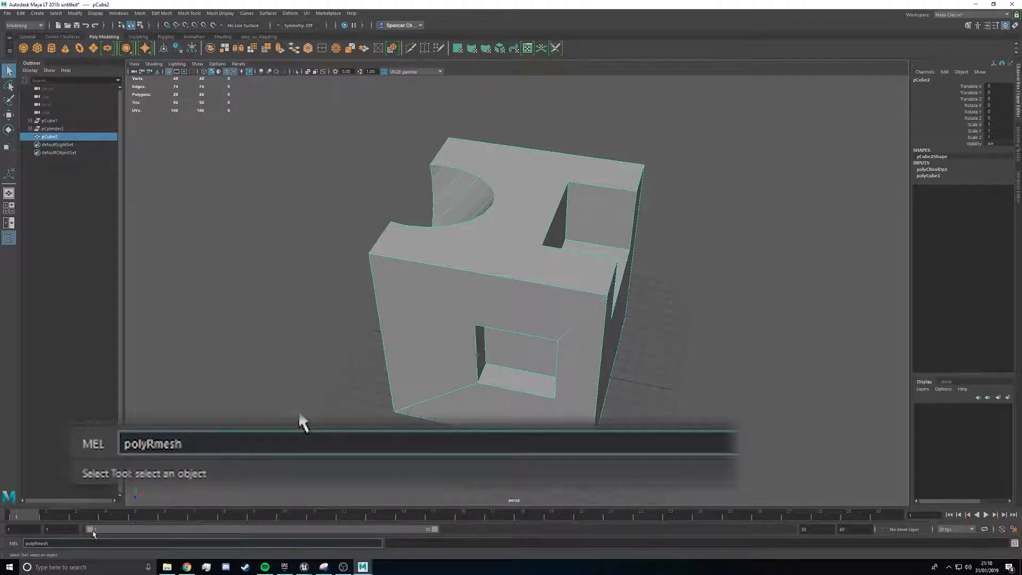
{"action": "type", "text": "e"}
{"action": "key", "text": "Return"}
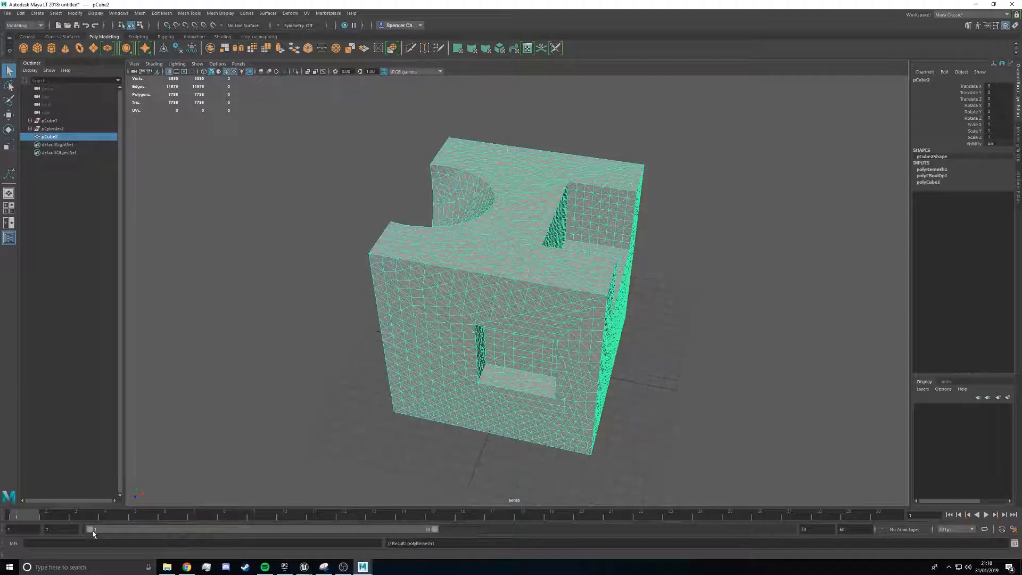
{"action": "left_click_drag", "start_coordinate": [325, 341], "coordinate": [136, 209], "text": "alt"}
Slide the boolean cutter group pCylinder2 back and forth through the remeshed cube to reposition the cuts.
{"action": "left_click", "coordinate": [52, 128]}
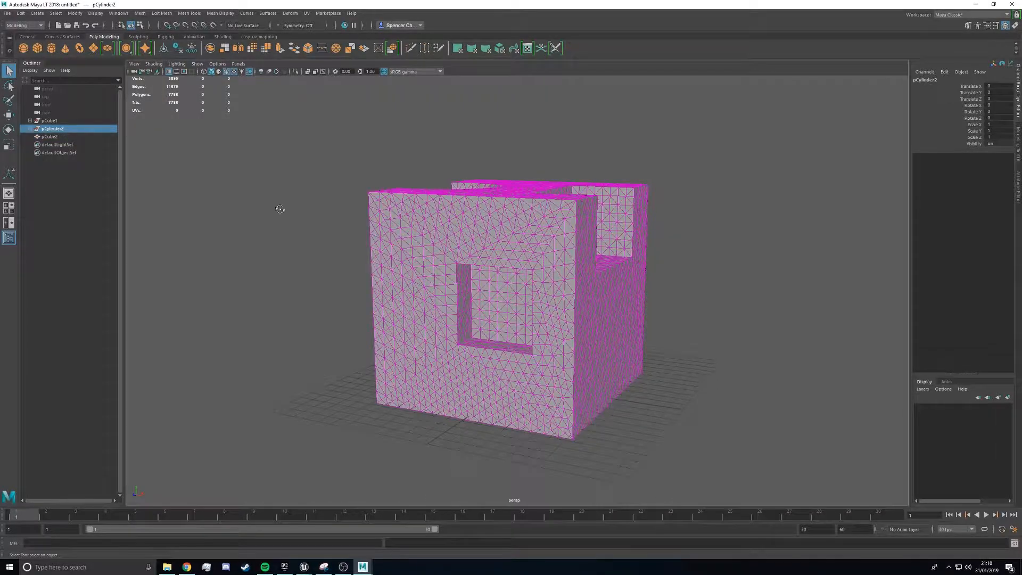
{"action": "key", "text": "w"}
{"action": "left_click_drag", "start_coordinate": [281, 210], "coordinate": [383, 249], "text": "alt"}
{"action": "left_click_drag", "start_coordinate": [461, 237], "coordinate": [666, 228]}
{"action": "left_click_drag", "start_coordinate": [590, 227], "coordinate": [275, 191]}
Delete the construction history of the remeshed cube pCube2.
{"action": "left_click", "coordinate": [64, 137]}
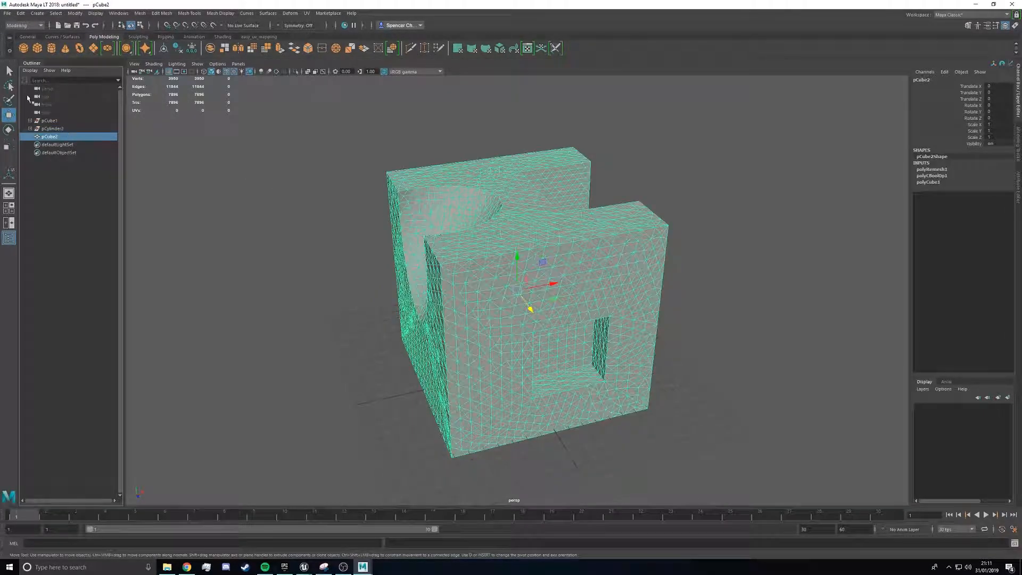
{"action": "left_click", "coordinate": [21, 13]}
{"action": "mouse_move", "coordinate": [75, 110]}
{"action": "left_click", "coordinate": [144, 114]}
{"action": "left_click_drag", "start_coordinate": [251, 177], "coordinate": [294, 171], "text": "alt"}
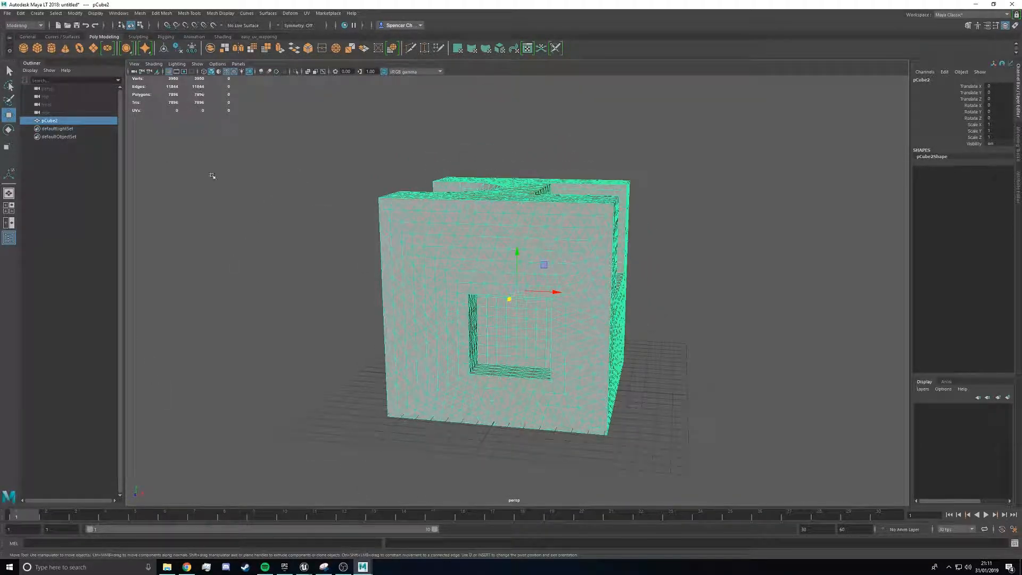
Run the MEL command polyRetopo; on the remeshed cube.
{"action": "left_click", "coordinate": [184, 542]}
{"action": "type", "text": "po"}
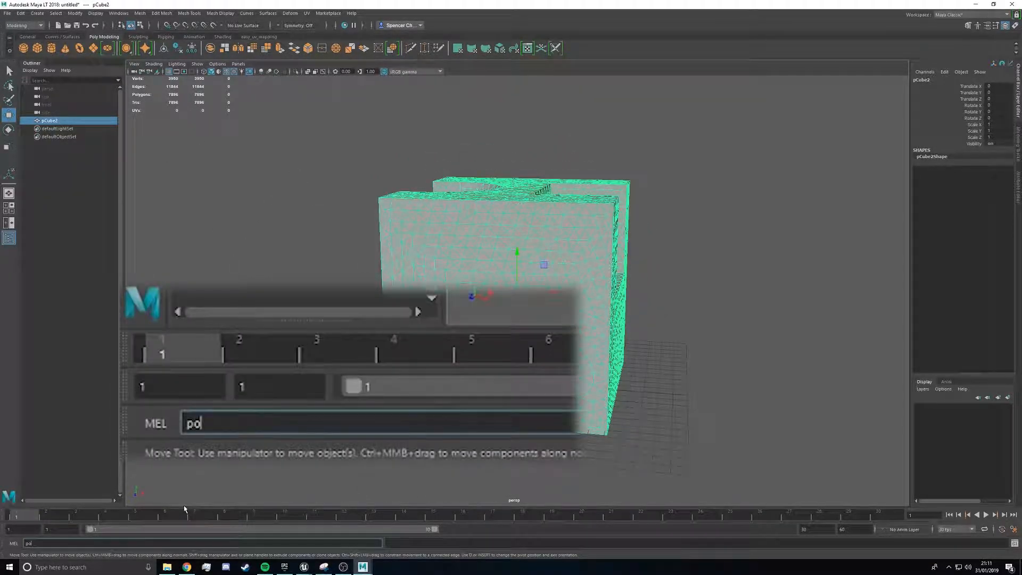
{"action": "type", "text": "lyRetopo;"}
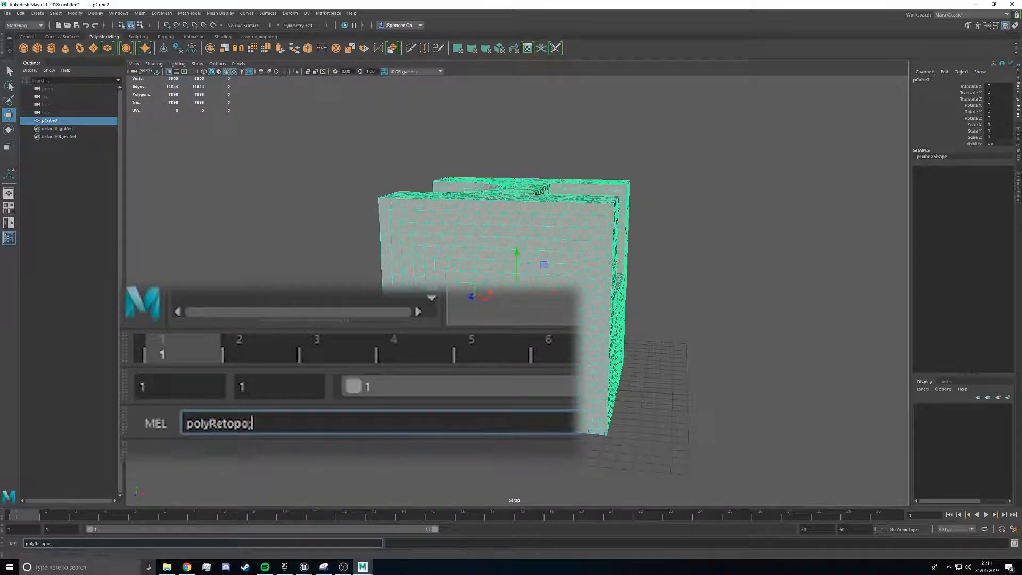
{"action": "left_click_drag", "start_coordinate": [65, 543], "coordinate": [7, 547]}
{"action": "left_click", "coordinate": [49, 544]}
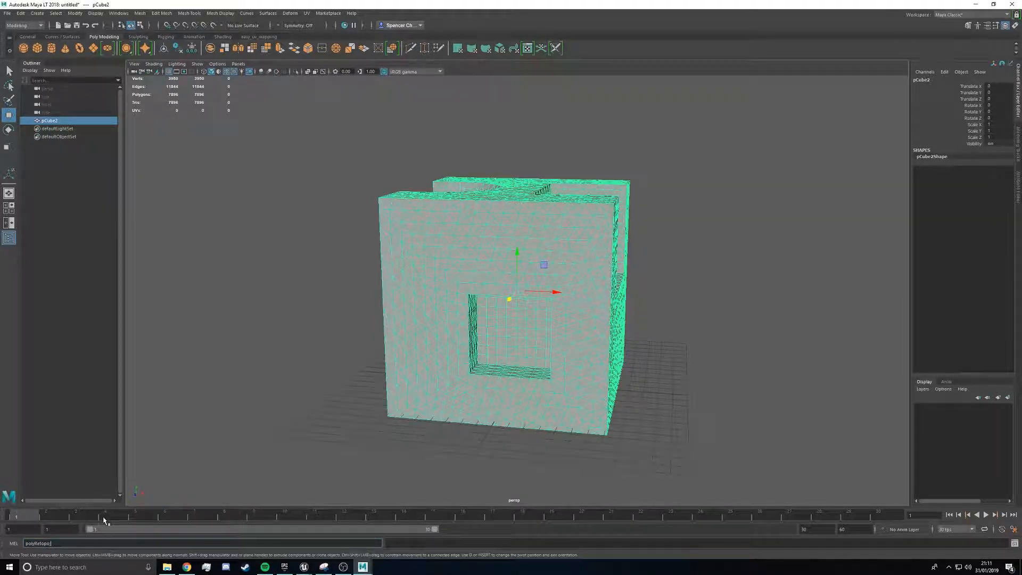
{"action": "key", "text": "Return"}
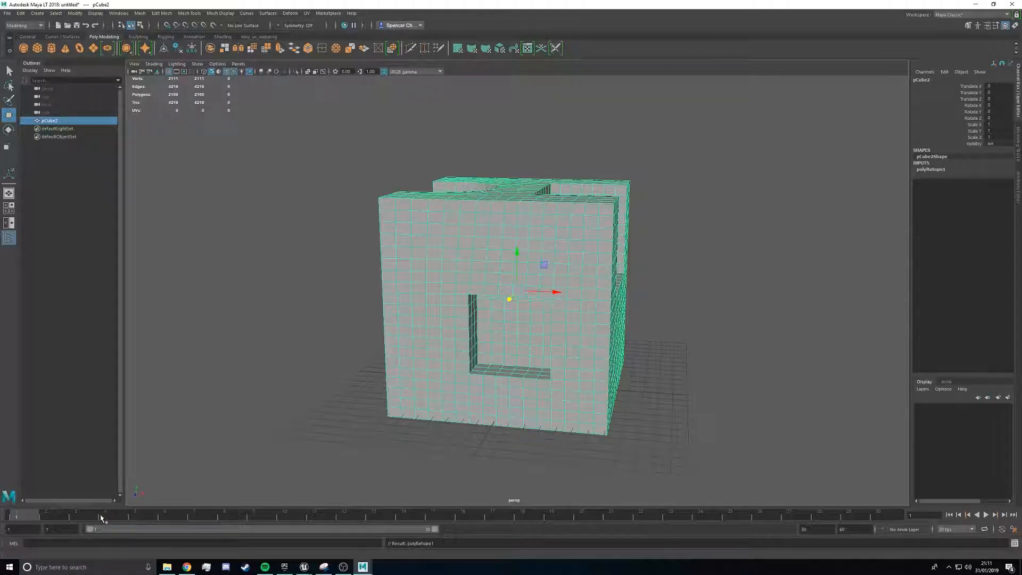
{"action": "left_click_drag", "start_coordinate": [368, 284], "coordinate": [317, 242], "text": "alt"}
Apply Cleanup for faces with more than 4 sides to the retopologized cube, then close the options.
{"action": "left_click", "coordinate": [137, 15]}
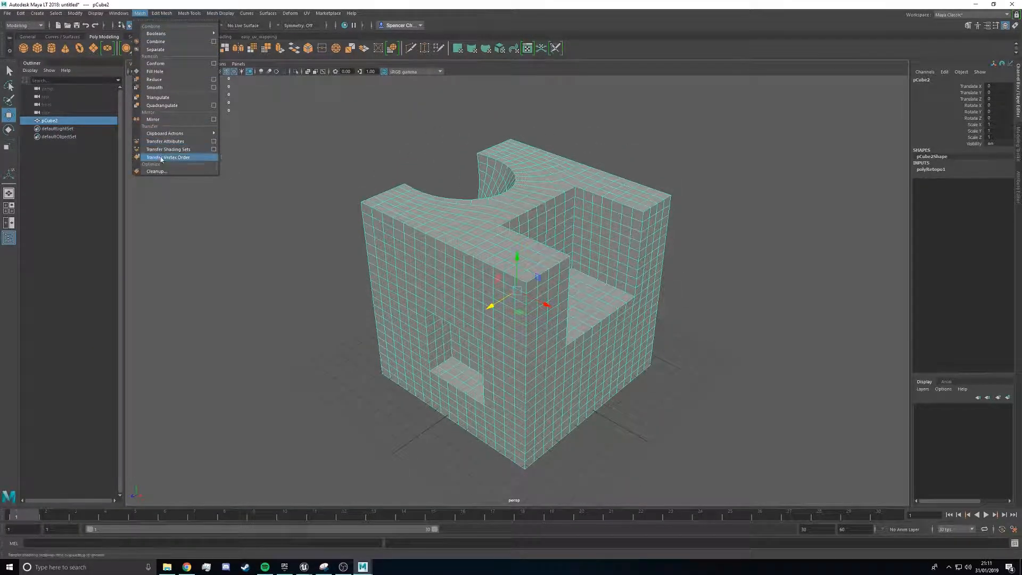
{"action": "left_click", "coordinate": [214, 168]}
{"action": "left_click", "coordinate": [213, 259]}
{"action": "left_click", "coordinate": [417, 544]}
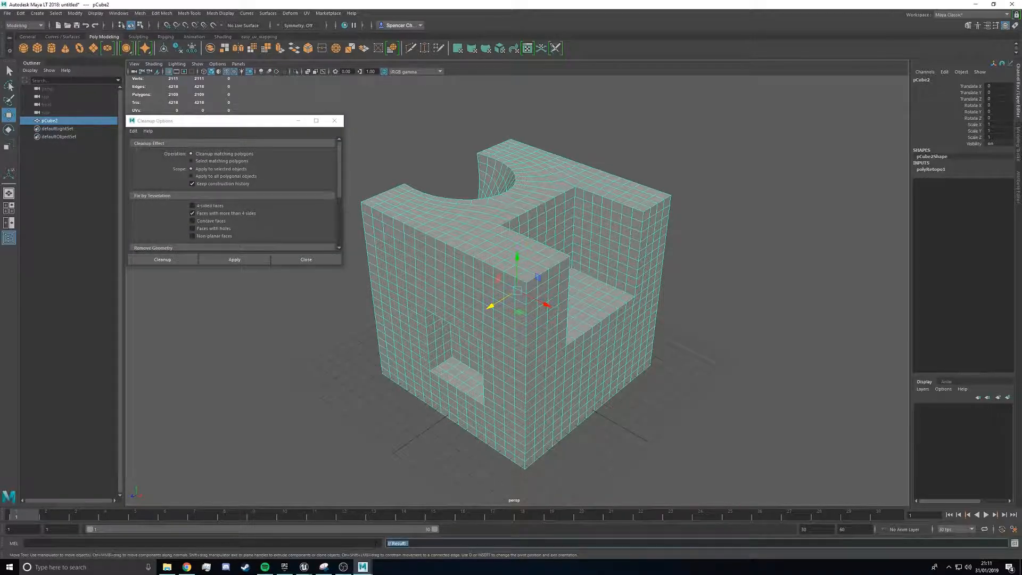
{"action": "left_click", "coordinate": [344, 430]}
{"action": "mouse_move", "coordinate": [342, 347]}
{"action": "left_mouse_down", "text": "alt"}
{"action": "mouse_move", "coordinate": [379, 347]}
{"action": "mouse_move", "coordinate": [339, 337]}
{"action": "left_mouse_up", "text": "alt"}
{"action": "left_click", "coordinate": [334, 120]}
Open the attributes of the retopologized cube's polyRetopo1 node.
{"action": "left_click", "coordinate": [567, 235]}
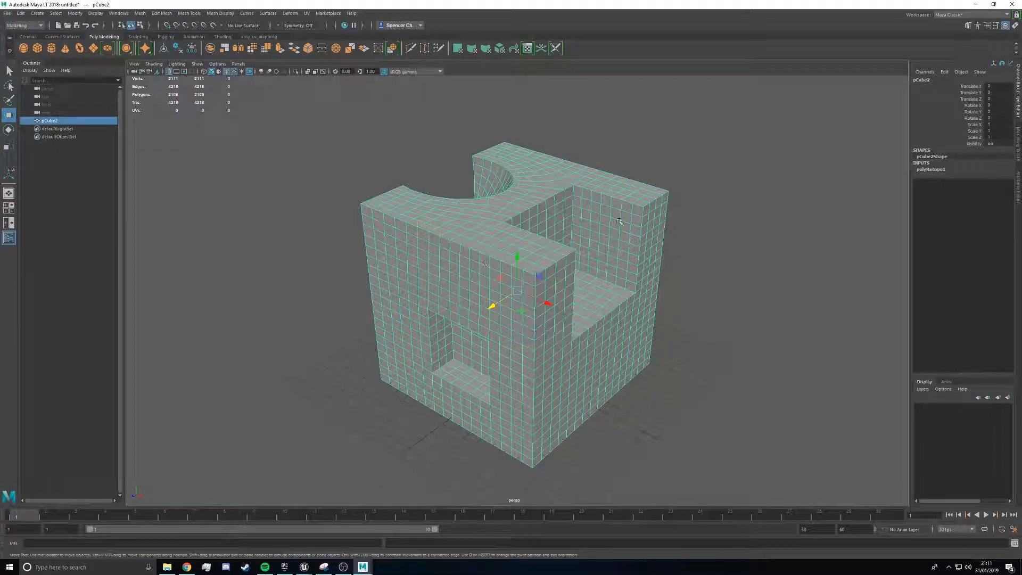
{"action": "left_click", "coordinate": [1017, 183]}
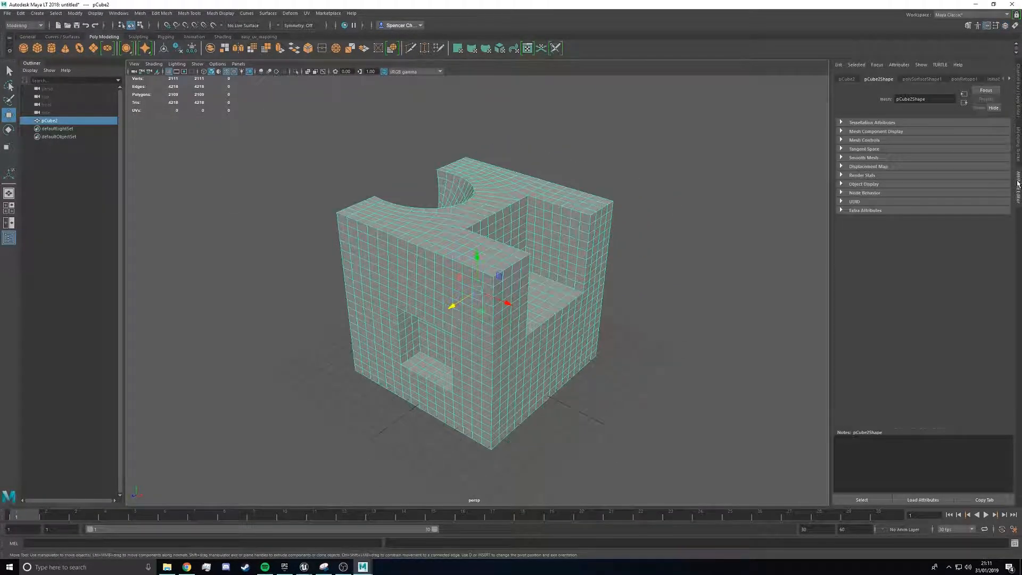
{"action": "left_click", "coordinate": [964, 79]}
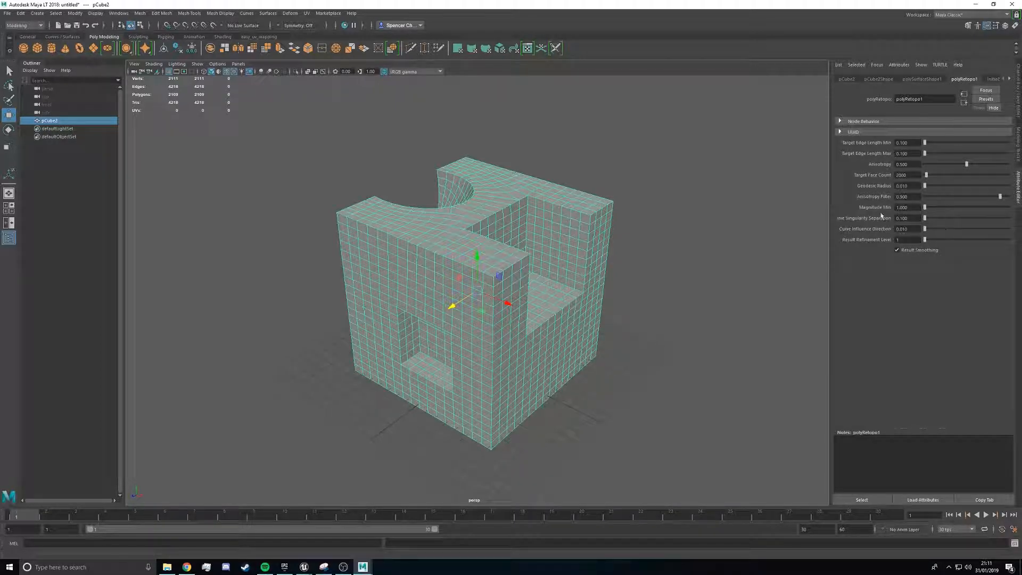
{"action": "left_click", "coordinate": [856, 133]}
{"action": "left_click", "coordinate": [855, 133]}
Set the Target Face Count of the cut cube's retopology to 200.
{"action": "left_click", "coordinate": [907, 175]}
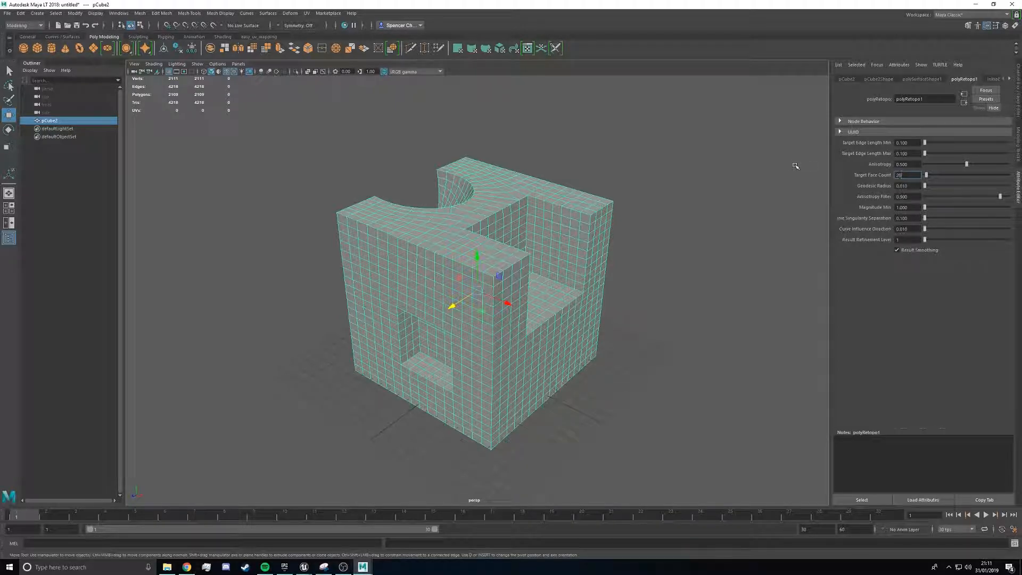
{"action": "key", "text": "Return"}
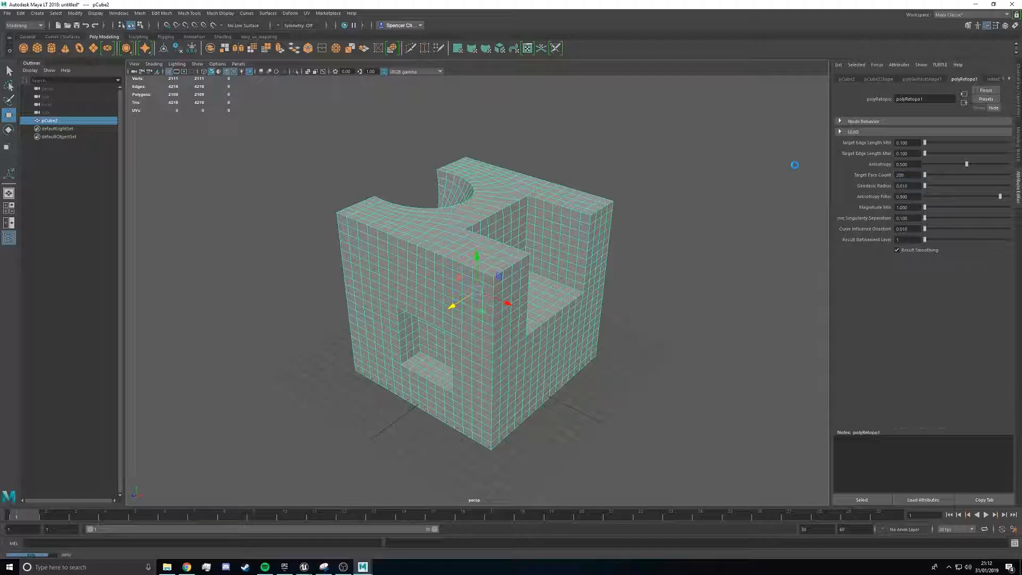
{"action": "mouse_move", "coordinate": [644, 193]}
{"action": "left_mouse_down", "text": "alt"}
{"action": "mouse_move", "coordinate": [689, 200]}
{"action": "mouse_move", "coordinate": [766, 180]}
{"action": "mouse_move", "coordinate": [733, 199]}
{"action": "mouse_move", "coordinate": [664, 196]}
{"action": "left_mouse_up", "text": "alt"}
Set the Target Face Count to 500 and check the mesh flow around the round cut.
{"action": "double_click", "coordinate": [905, 175]}
{"action": "type", "text": "5"}
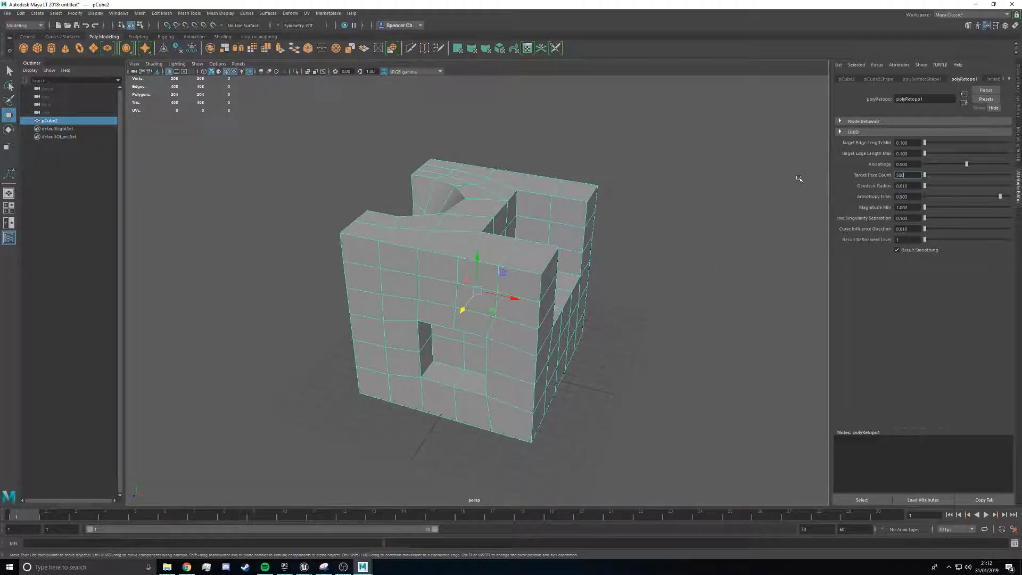
{"action": "key", "text": "Return"}
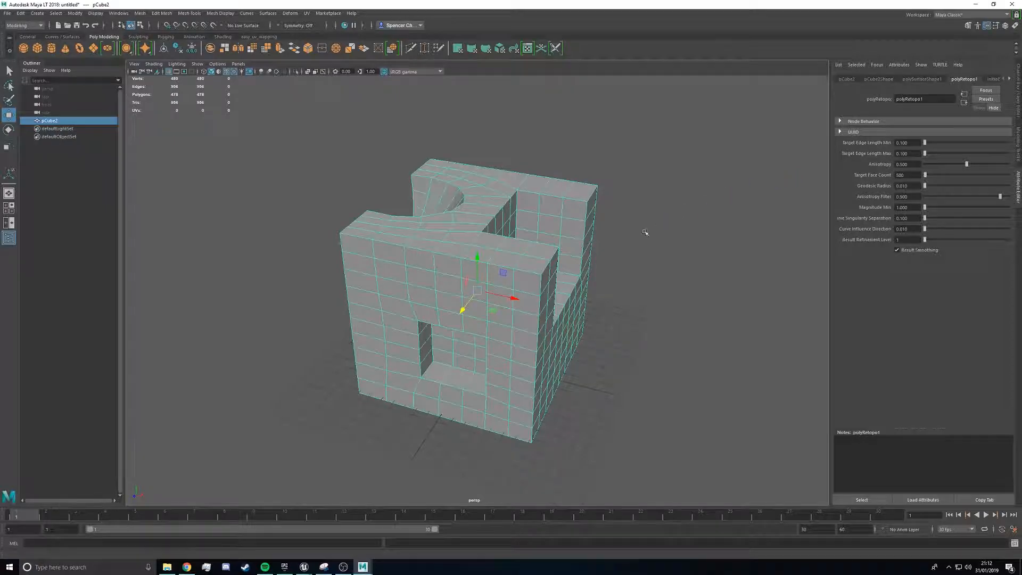
{"action": "left_click_drag", "start_coordinate": [624, 209], "coordinate": [717, 198], "text": "alt"}
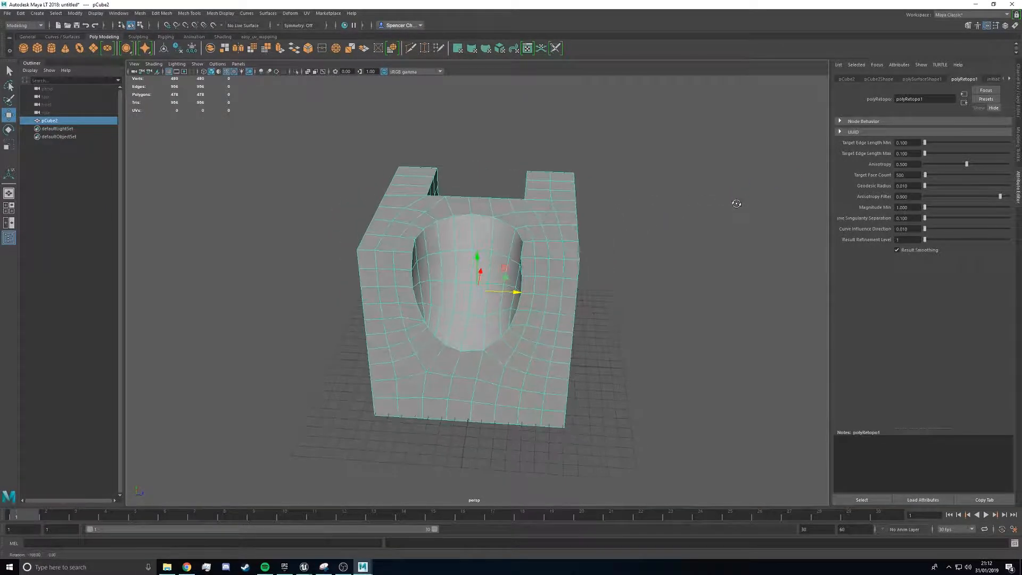
{"action": "left_click_drag", "start_coordinate": [735, 205], "coordinate": [741, 173], "text": "alt"}
Reduce the Target Face Count of the cut cube's retopology to 100.
{"action": "left_click_drag", "start_coordinate": [911, 174], "coordinate": [829, 164]}
{"action": "type", "text": "1"}
{"action": "key", "text": "Return"}
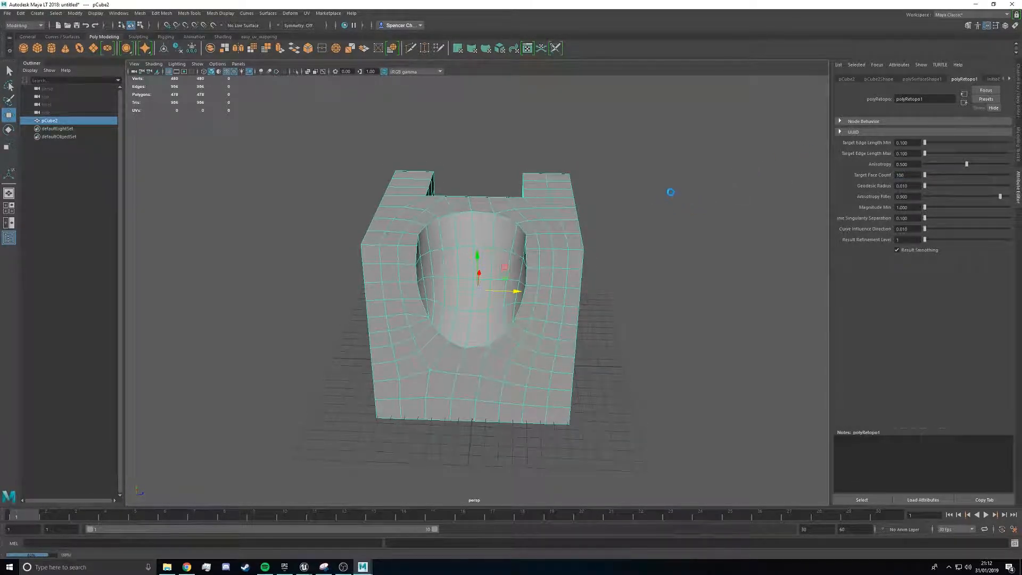
{"action": "mouse_move", "coordinate": [672, 200]}
{"action": "left_mouse_down", "text": "alt"}
{"action": "mouse_move", "coordinate": [628, 202]}
{"action": "mouse_move", "coordinate": [660, 200]}
{"action": "left_mouse_up", "text": "alt"}
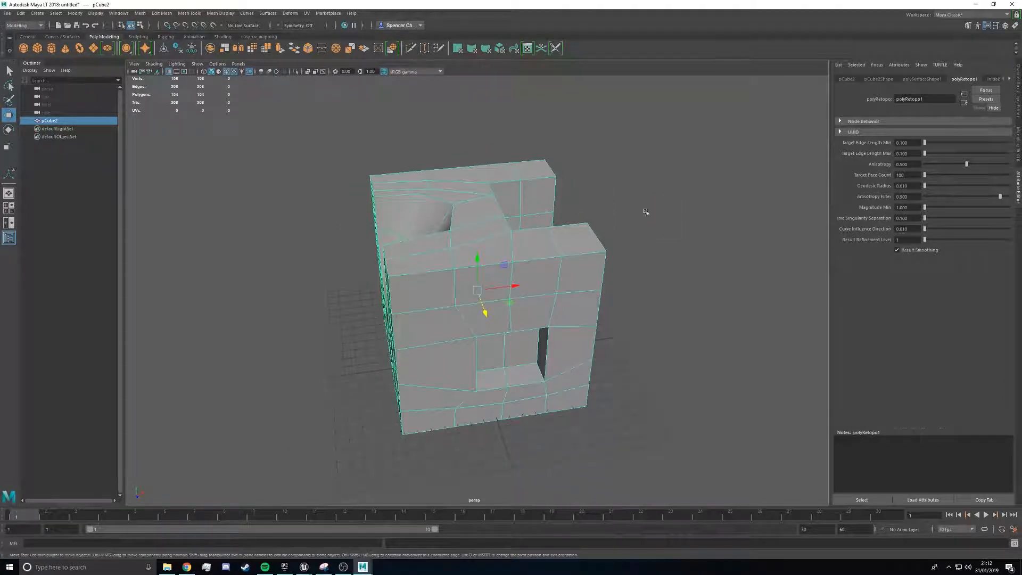
Set the Target Face Count of the cut cube's retopology to 1000.
{"action": "left_click_drag", "start_coordinate": [911, 175], "coordinate": [814, 166]}
{"action": "type", "text": "1"}
{"action": "key", "text": "Return"}
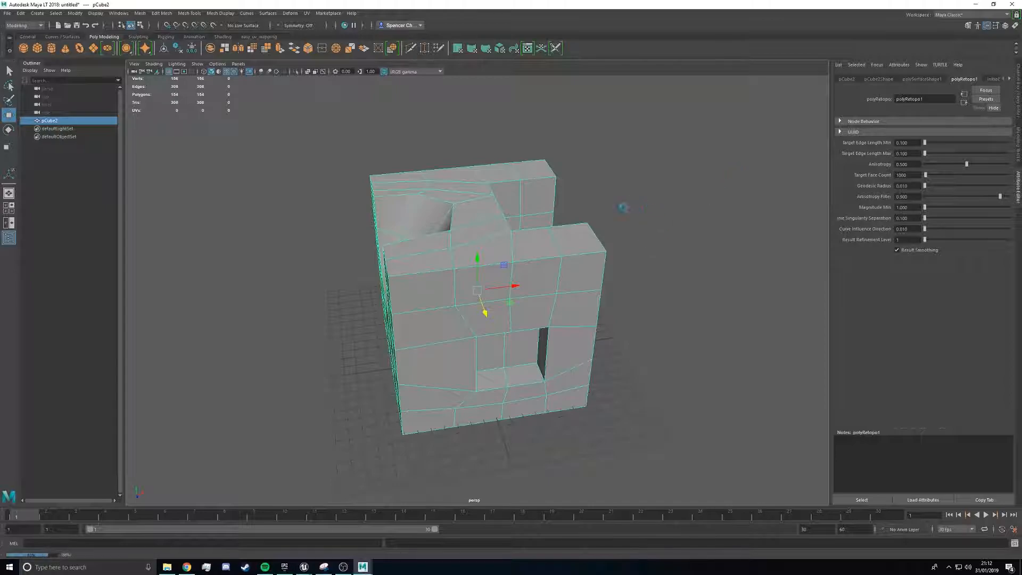
{"action": "left_click_drag", "start_coordinate": [625, 203], "coordinate": [718, 199], "text": "alt"}
Try a Geodesic Radius of about 4.76 on the retopology, then lower it in stages to 0.
{"action": "left_click_drag", "start_coordinate": [926, 185], "coordinate": [964, 186]}
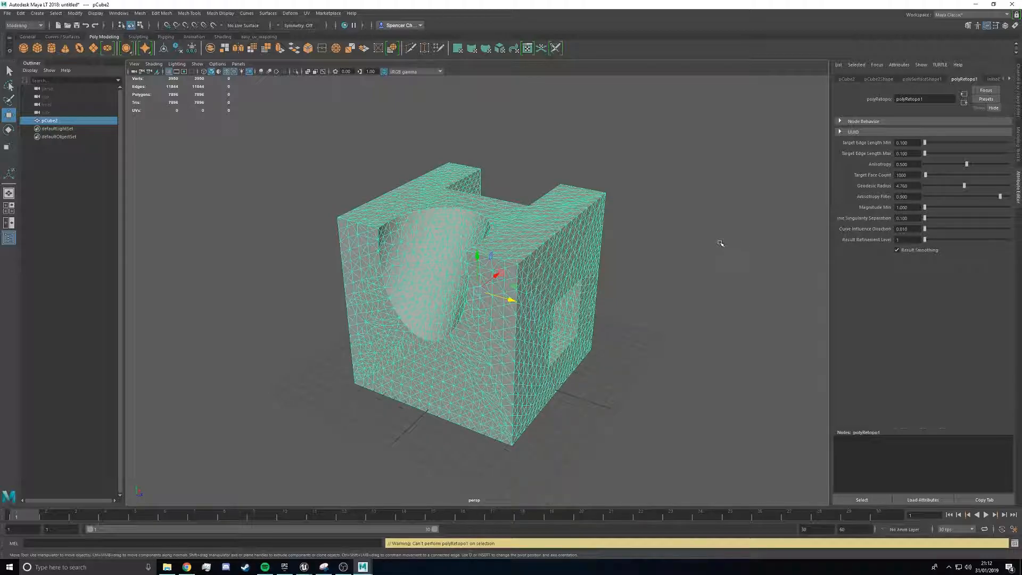
{"action": "left_click_drag", "start_coordinate": [720, 243], "coordinate": [656, 235], "text": "alt"}
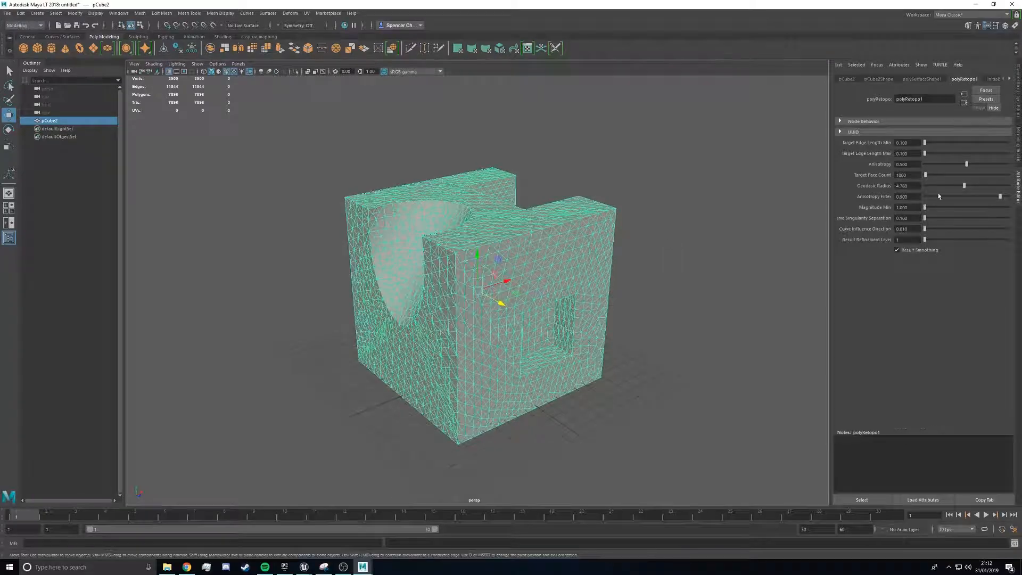
{"action": "left_click_drag", "start_coordinate": [965, 187], "coordinate": [932, 186]}
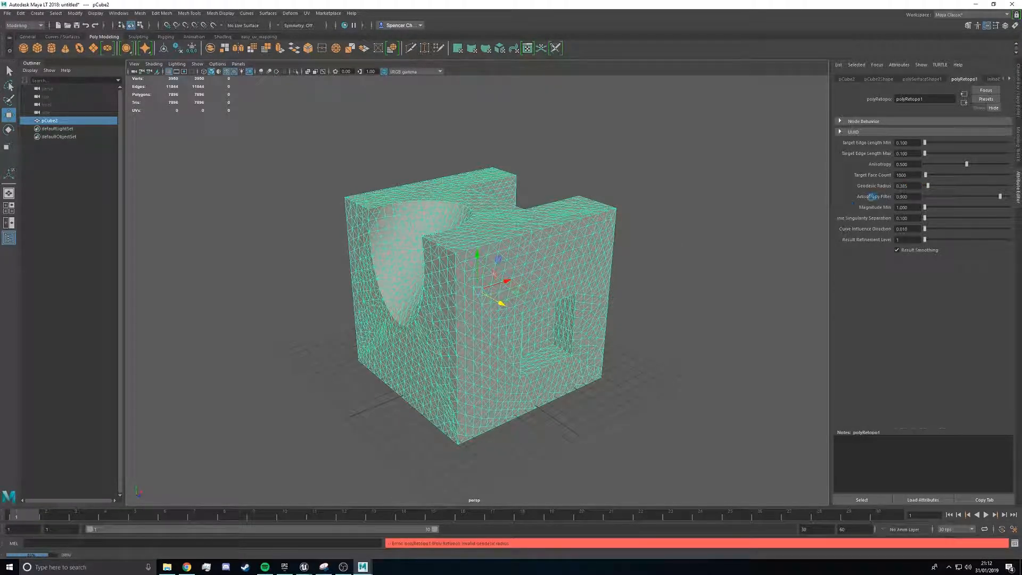
{"action": "left_click_drag", "start_coordinate": [924, 186], "coordinate": [926, 185]}
{"action": "left_click_drag", "start_coordinate": [689, 213], "coordinate": [720, 219], "text": "alt"}
{"action": "left_click_drag", "start_coordinate": [928, 186], "coordinate": [841, 217]}
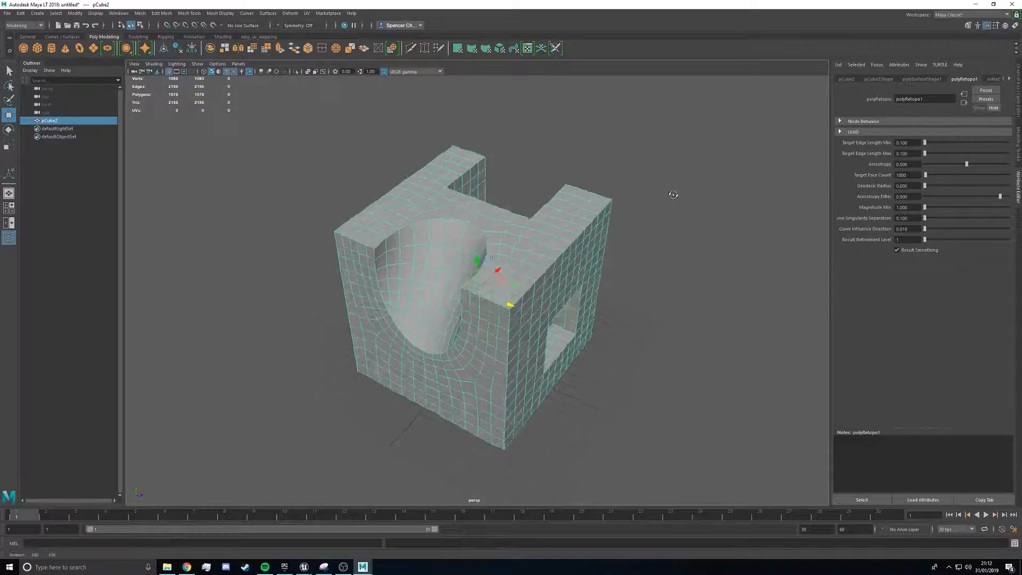
Lower the retopology's Anisotropy Filter to 0.
{"action": "left_click_drag", "start_coordinate": [675, 192], "coordinate": [591, 178], "text": "alt"}
{"action": "left_click_drag", "start_coordinate": [1001, 200], "coordinate": [955, 197]}
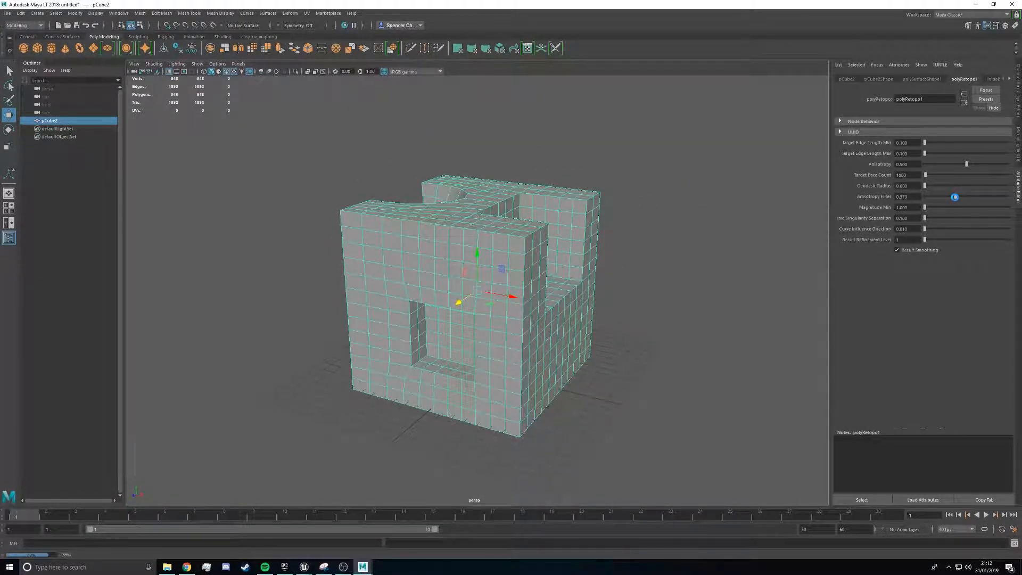
{"action": "left_click", "coordinate": [927, 199]}
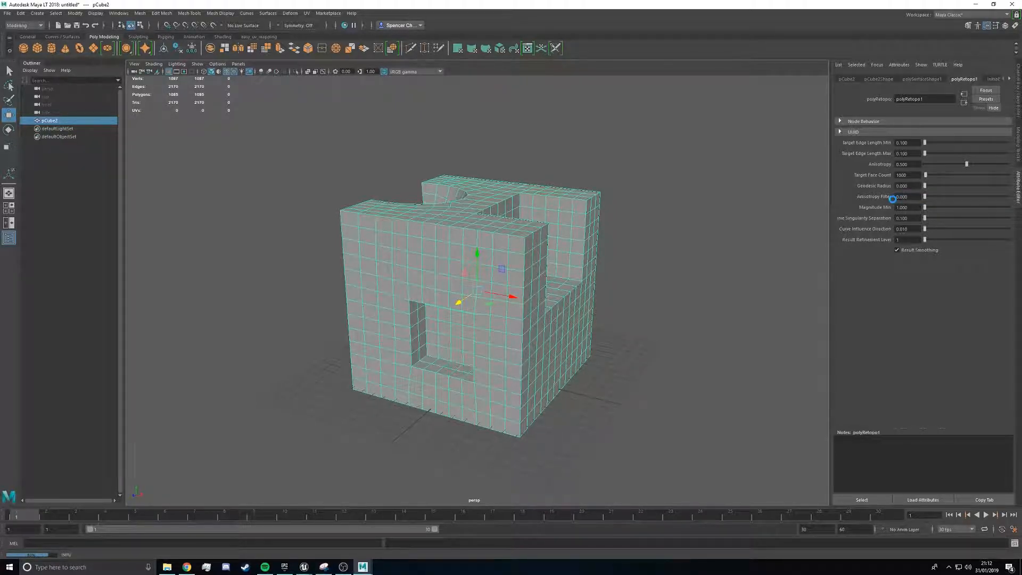
{"action": "left_click_drag", "start_coordinate": [657, 224], "coordinate": [732, 220], "text": "alt"}
Try a Result Refinement Level of 2 on the retopology, then set it back to 1.
{"action": "left_click", "coordinate": [905, 240]}
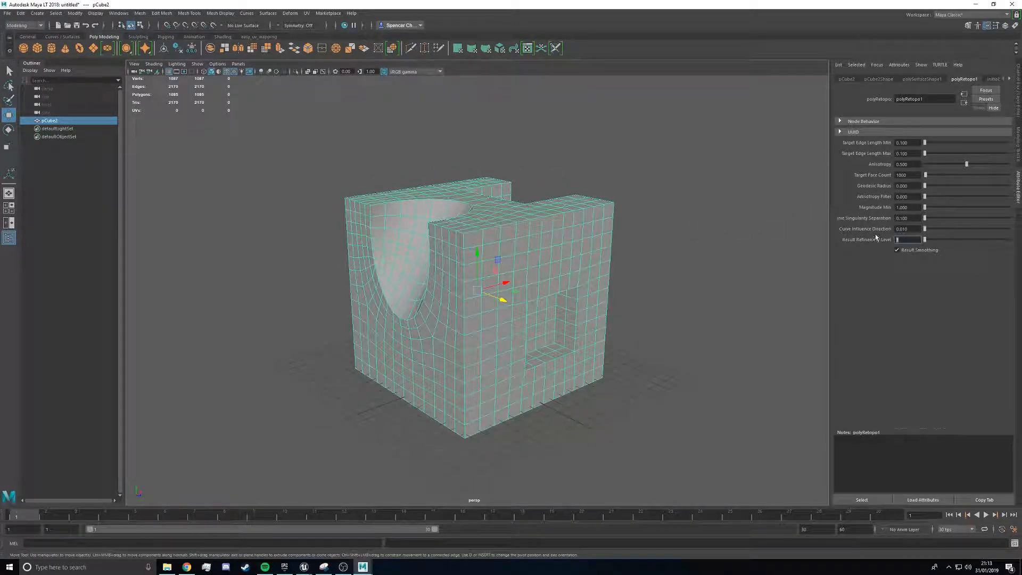
{"action": "key", "text": "Return"}
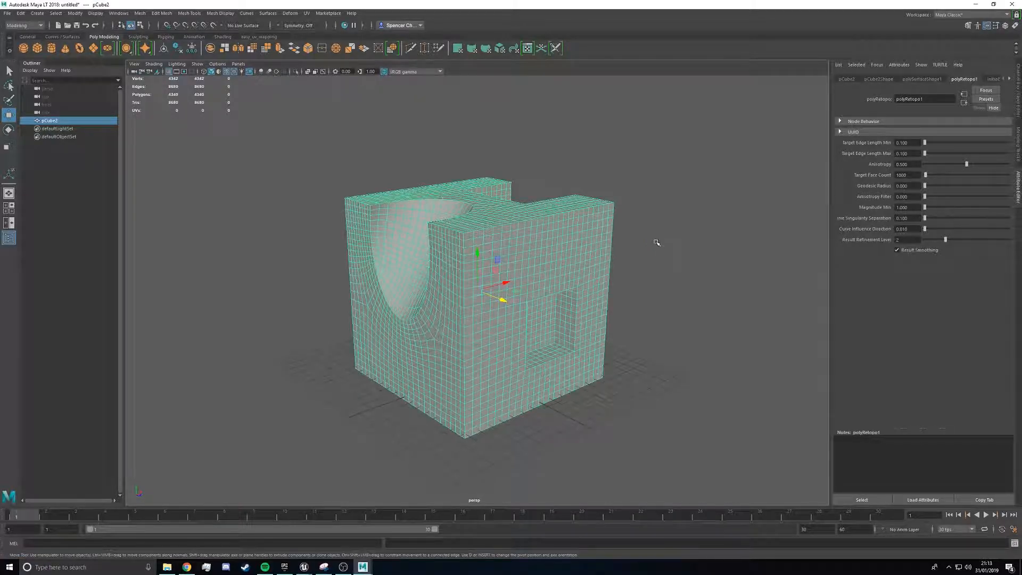
{"action": "mouse_move", "coordinate": [678, 224]}
{"action": "left_mouse_down", "text": "alt"}
{"action": "mouse_move", "coordinate": [655, 240]}
{"action": "mouse_move", "coordinate": [696, 230]}
{"action": "left_mouse_up", "text": "alt"}
{"action": "left_click", "coordinate": [908, 239]}
{"action": "type", "text": "1"}
{"action": "key", "text": "Return"}
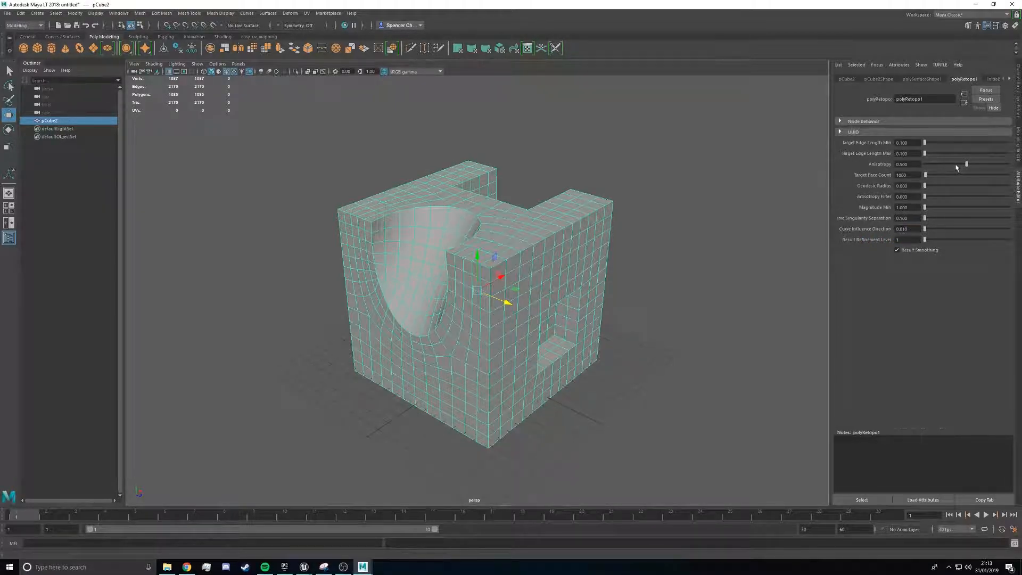
{"action": "left_click_drag", "start_coordinate": [964, 165], "coordinate": [961, 164]}
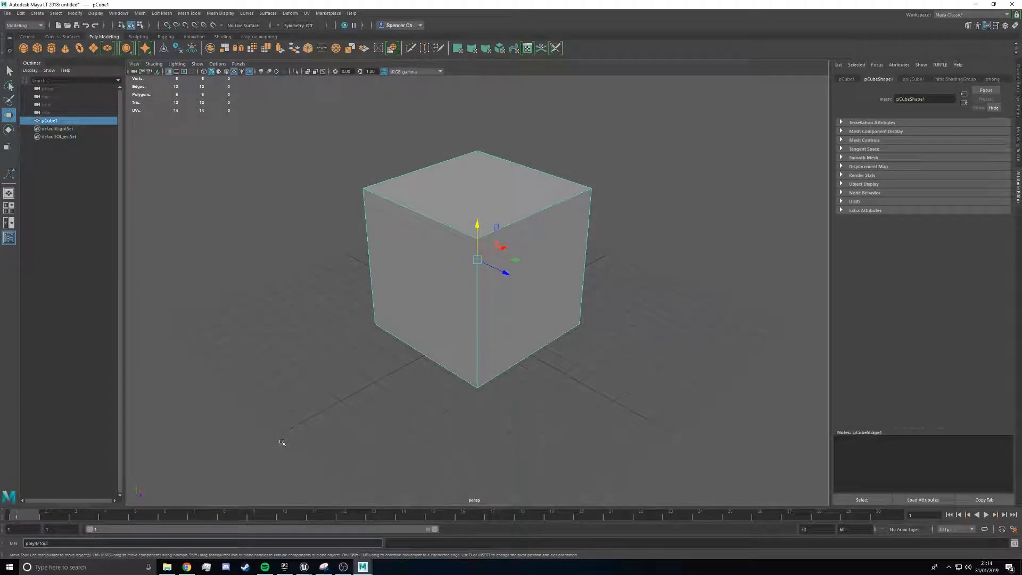
Run the MEL command polyRetopo on the plain cube pCube1.
{"action": "type", "text": "olyRetopo"}
{"action": "key", "text": "Return"}
{"action": "scroll", "coordinate": [564, 310], "scroll_direction": "up", "scroll_amount": 3}
{"action": "scroll", "coordinate": [565, 310], "scroll_direction": "down", "scroll_amount": 3}
{"action": "left_click_drag", "start_coordinate": [565, 310], "coordinate": [531, 313], "text": "alt"}
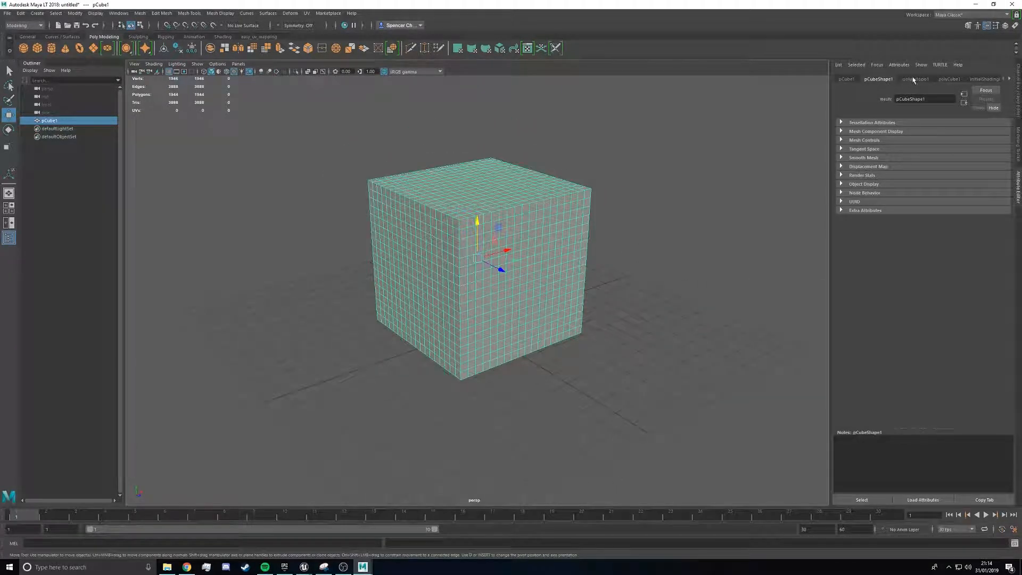
Open the plain cube's polyRetopo1 attributes and raise Target Face Count to 1452, then to 25000.
{"action": "left_click", "coordinate": [914, 79]}
{"action": "left_click_drag", "start_coordinate": [926, 175], "coordinate": [937, 175]}
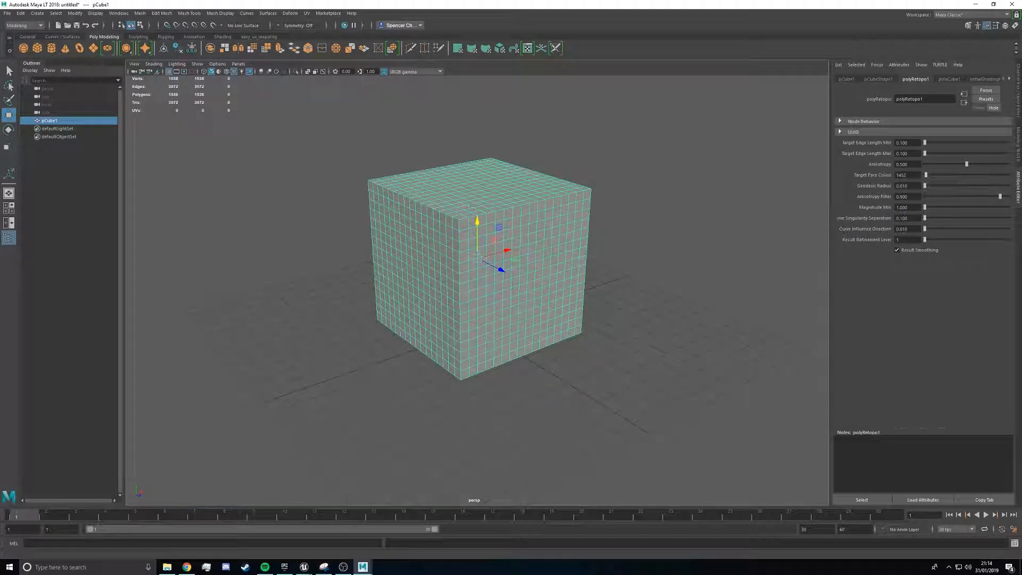
{"action": "left_click_drag", "start_coordinate": [925, 176], "coordinate": [946, 173]}
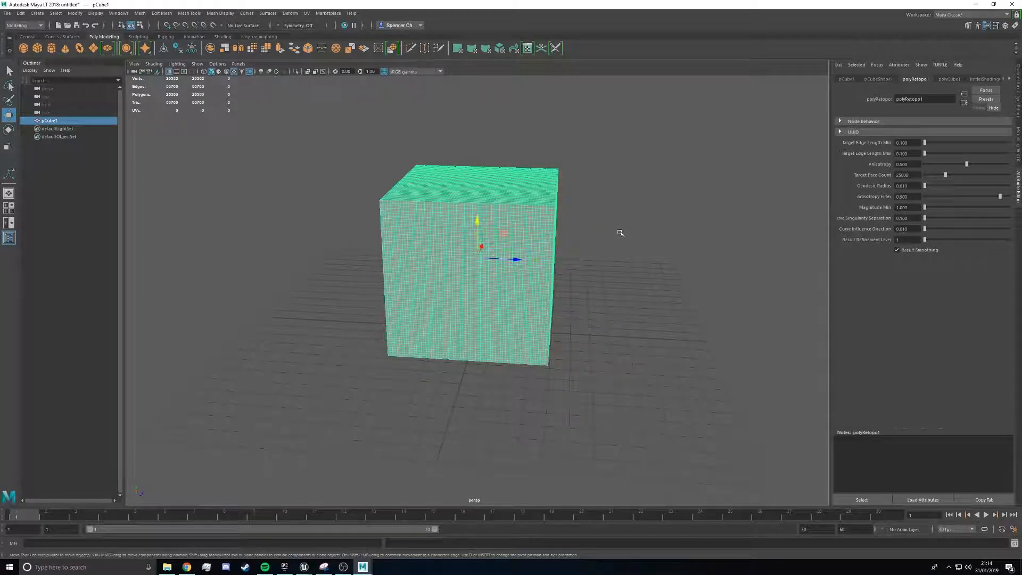
{"action": "mouse_move", "coordinate": [604, 244]}
{"action": "left_mouse_down", "text": "alt"}
{"action": "mouse_move", "coordinate": [700, 251]}
{"action": "mouse_move", "coordinate": [623, 246]}
{"action": "left_mouse_up", "text": "alt"}
Set the plain cube's Target Face Count to 100.
{"action": "left_click_drag", "start_coordinate": [915, 176], "coordinate": [830, 175]}
{"action": "type", "text": "1"}
{"action": "key", "text": "Return"}
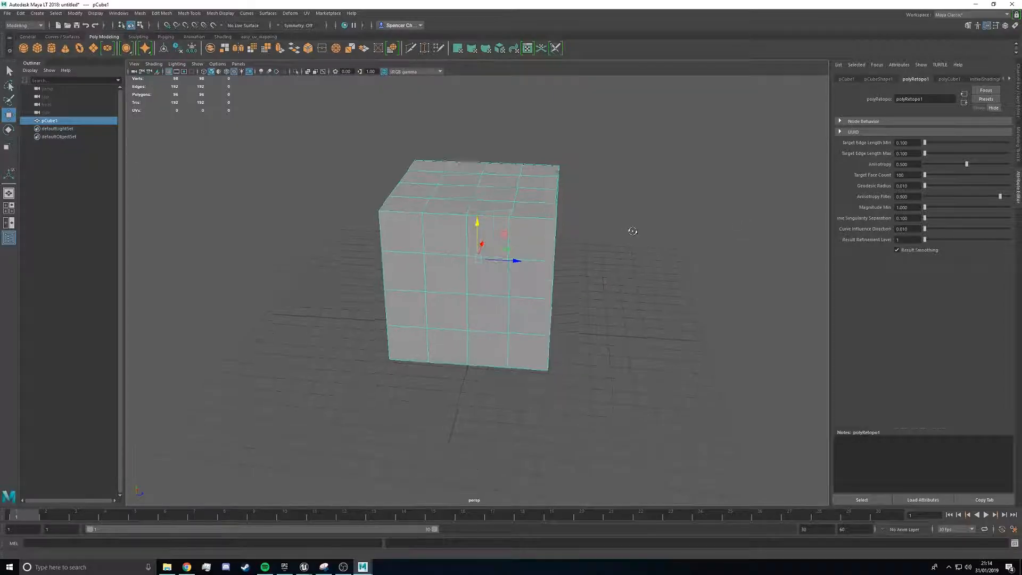
Set the plain cube's Target Face Count to 2000.
{"action": "left_click_drag", "start_coordinate": [919, 175], "coordinate": [794, 176]}
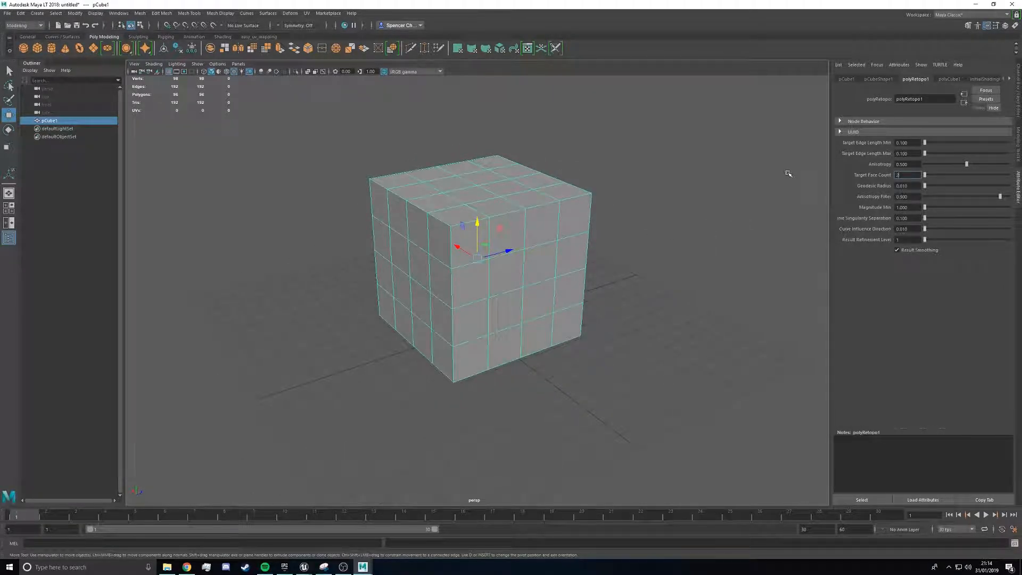
{"action": "type", "text": "2000"}
{"action": "key", "text": "Return"}
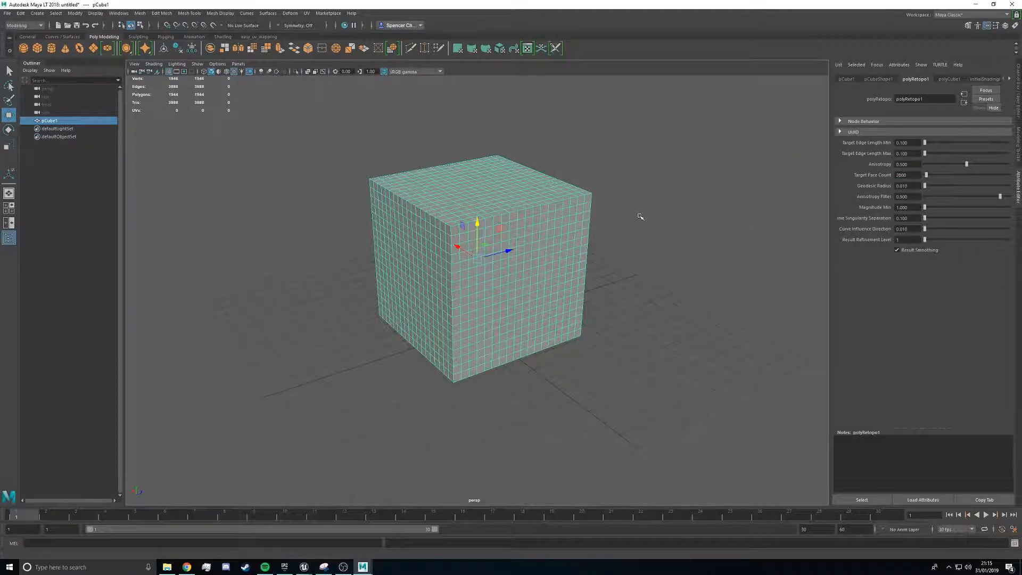
Round off the edges and corners of the retopologized cube with a large Smooth sculpting brush, then leave the tool.
{"action": "left_click", "coordinate": [189, 12]}
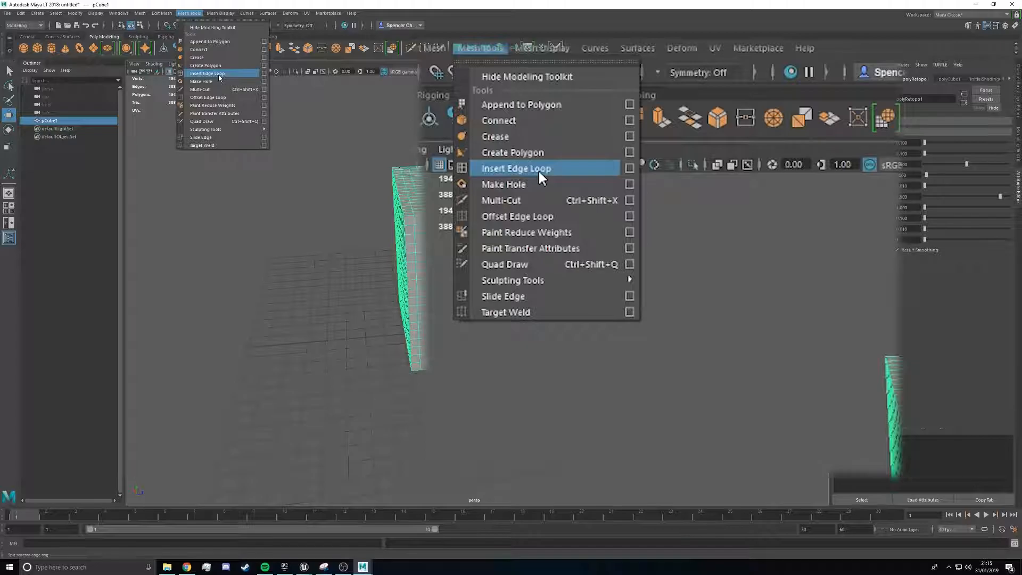
{"action": "mouse_move", "coordinate": [218, 129]}
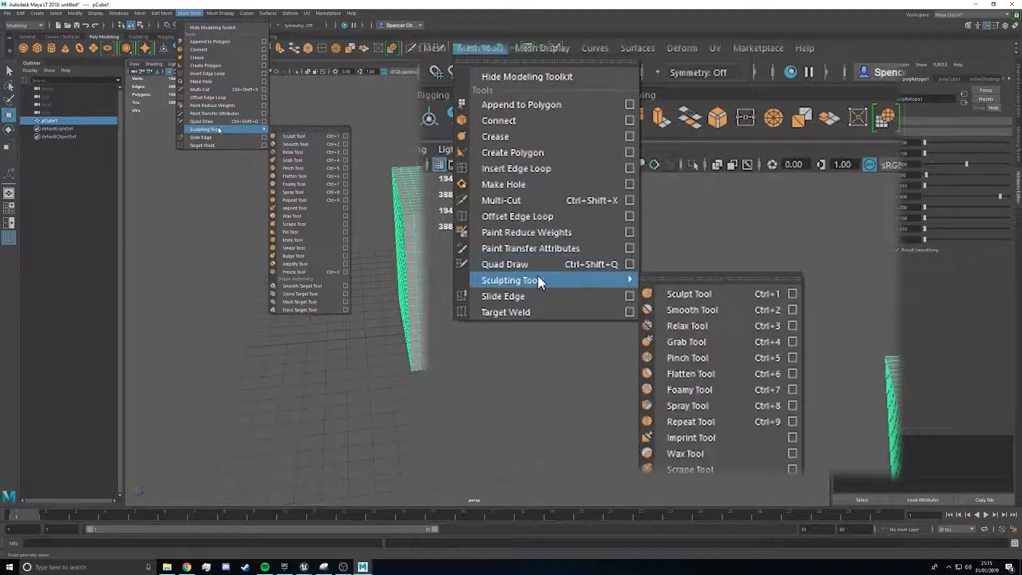
{"action": "left_click", "coordinate": [306, 139]}
{"action": "mouse_move", "coordinate": [496, 220]}
{"action": "left_mouse_down", "text": "alt"}
{"action": "mouse_move", "coordinate": [520, 240]}
{"action": "mouse_move", "coordinate": [468, 238]}
{"action": "mouse_move", "coordinate": [511, 238]}
{"action": "mouse_move", "coordinate": [501, 298]}
{"action": "mouse_move", "coordinate": [479, 255]}
{"action": "mouse_move", "coordinate": [500, 271]}
{"action": "mouse_move", "coordinate": [536, 197]}
{"action": "mouse_move", "coordinate": [526, 207]}
{"action": "left_mouse_up", "text": "alt"}
{"action": "key", "text": "b"}
{"action": "mouse_move", "coordinate": [484, 245]}
{"action": "left_mouse_down", "text": "alt"}
{"action": "mouse_move", "coordinate": [616, 266]}
{"action": "mouse_move", "coordinate": [526, 292]}
{"action": "mouse_move", "coordinate": [495, 271]}
{"action": "mouse_move", "coordinate": [520, 259]}
{"action": "mouse_move", "coordinate": [479, 256]}
{"action": "mouse_move", "coordinate": [515, 245]}
{"action": "mouse_move", "coordinate": [503, 288]}
{"action": "left_mouse_up", "text": "alt"}
{"action": "mouse_move", "coordinate": [503, 288]}
{"action": "left_mouse_down", "text": "alt"}
{"action": "mouse_move", "coordinate": [484, 232]}
{"action": "mouse_move", "coordinate": [468, 286]}
{"action": "mouse_move", "coordinate": [522, 282]}
{"action": "mouse_move", "coordinate": [484, 287]}
{"action": "mouse_move", "coordinate": [522, 299]}
{"action": "mouse_move", "coordinate": [488, 304]}
{"action": "mouse_move", "coordinate": [564, 253]}
{"action": "mouse_move", "coordinate": [603, 272]}
{"action": "mouse_move", "coordinate": [539, 283]}
{"action": "left_mouse_up", "text": "alt"}
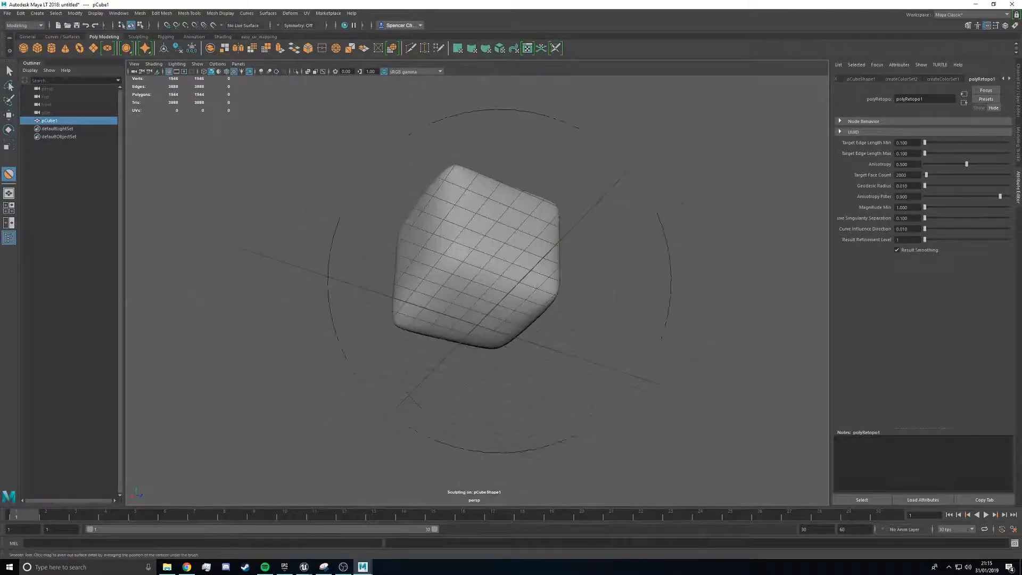
{"action": "left_click_drag", "start_coordinate": [542, 213], "coordinate": [609, 255], "text": "alt"}
{"action": "mouse_move", "coordinate": [524, 292]}
{"action": "left_mouse_down"}
{"action": "mouse_move", "coordinate": [487, 315]}
{"action": "mouse_move", "coordinate": [495, 321]}
{"action": "left_mouse_up"}
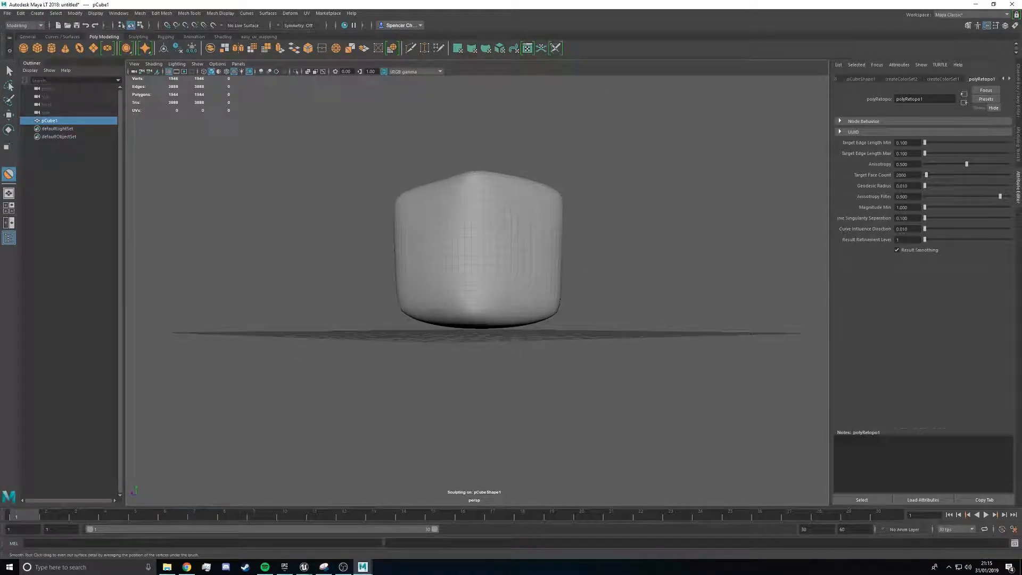
{"action": "mouse_move", "coordinate": [413, 372]}
{"action": "left_mouse_down", "text": "alt"}
{"action": "mouse_move", "coordinate": [466, 345]}
{"action": "mouse_move", "coordinate": [464, 287]}
{"action": "mouse_move", "coordinate": [468, 313]}
{"action": "mouse_move", "coordinate": [487, 299]}
{"action": "mouse_move", "coordinate": [445, 296]}
{"action": "left_mouse_up", "text": "alt"}
{"action": "mouse_move", "coordinate": [457, 244]}
{"action": "left_mouse_down", "text": "alt"}
{"action": "mouse_move", "coordinate": [502, 210]}
{"action": "mouse_move", "coordinate": [495, 229]}
{"action": "mouse_move", "coordinate": [531, 242]}
{"action": "mouse_move", "coordinate": [487, 230]}
{"action": "left_mouse_up", "text": "alt"}
{"action": "key", "text": "q"}
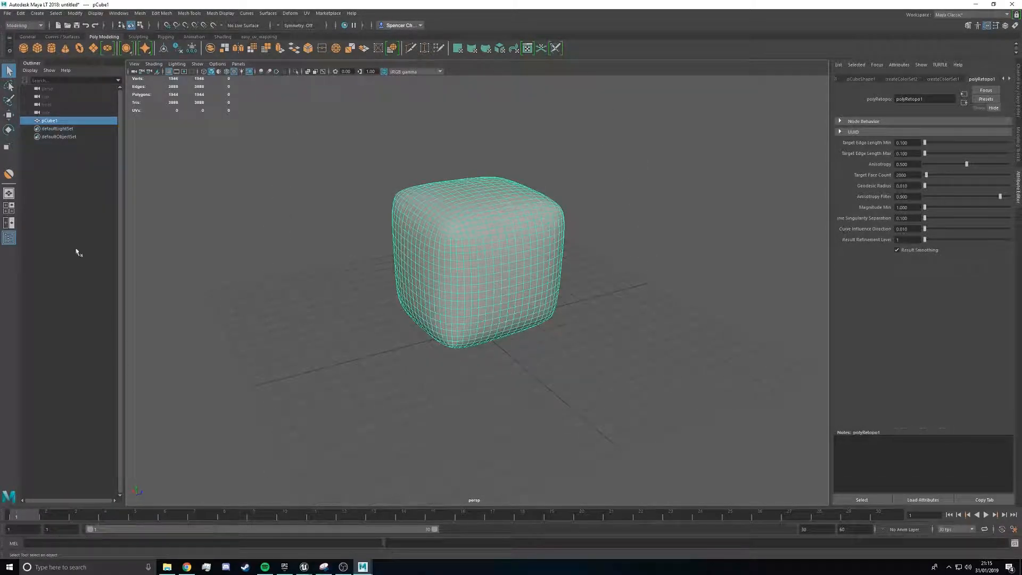
Delete the construction history of the smoothed cube pCube1 and run polyRetopo on it.
{"action": "left_click", "coordinate": [20, 12]}
{"action": "mouse_move", "coordinate": [89, 111]}
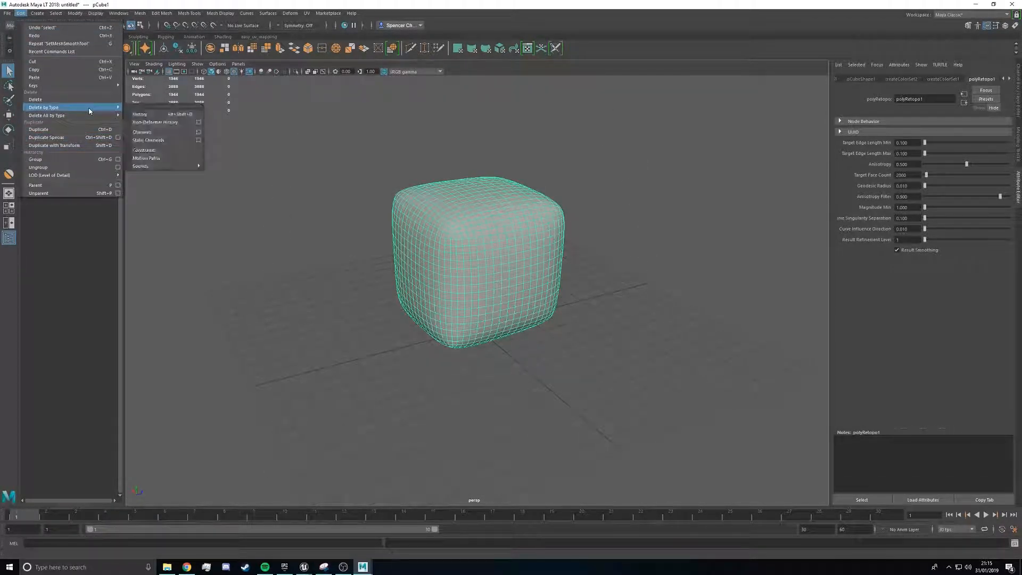
{"action": "left_click", "coordinate": [140, 114]}
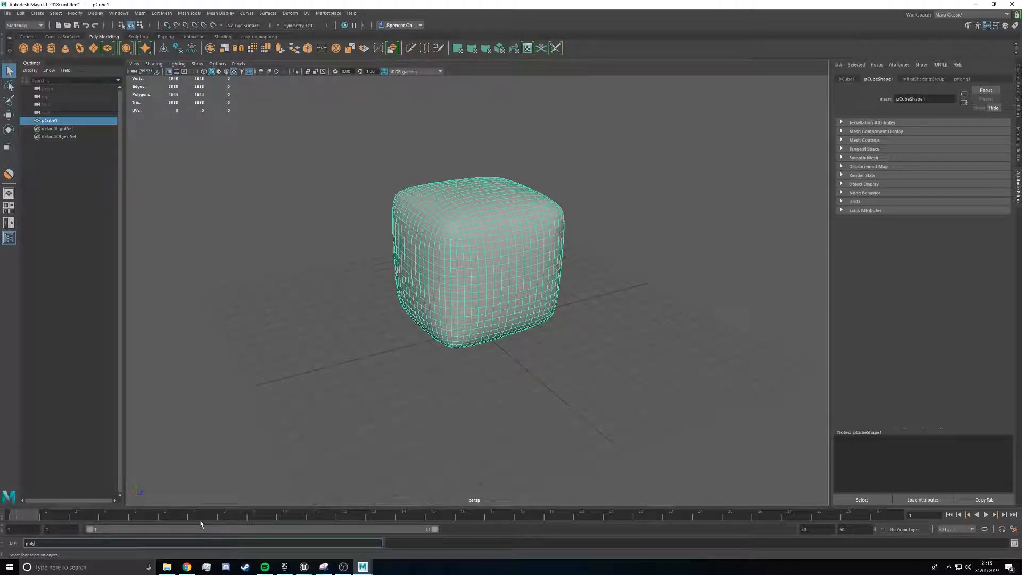
{"action": "key", "text": "Return"}
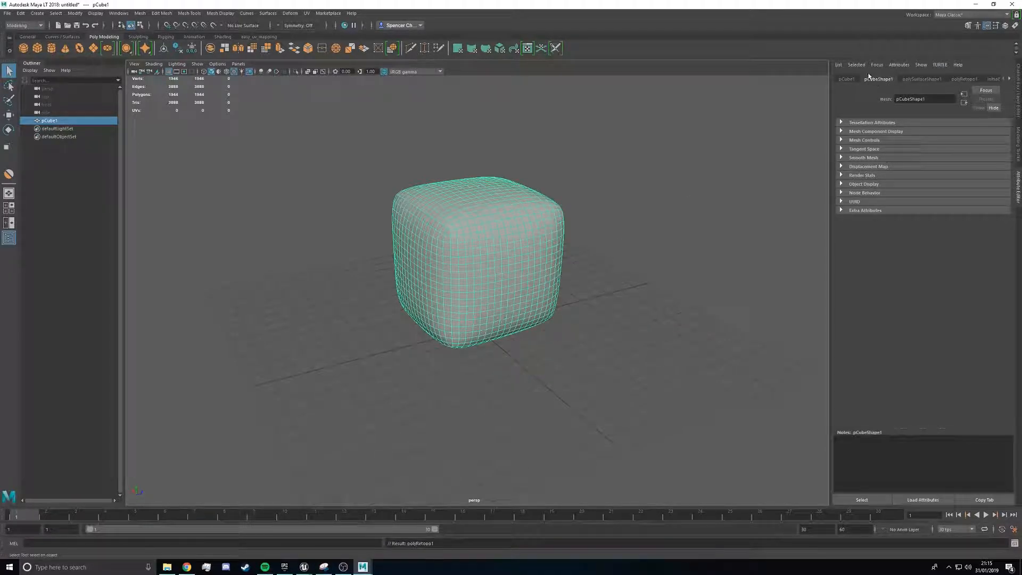
Open the polyRetopo1 settings of the smoothed cube and set its Target Face Count to 200.
{"action": "left_click", "coordinate": [851, 80]}
{"action": "left_click", "coordinate": [878, 80]}
{"action": "left_click", "coordinate": [959, 80]}
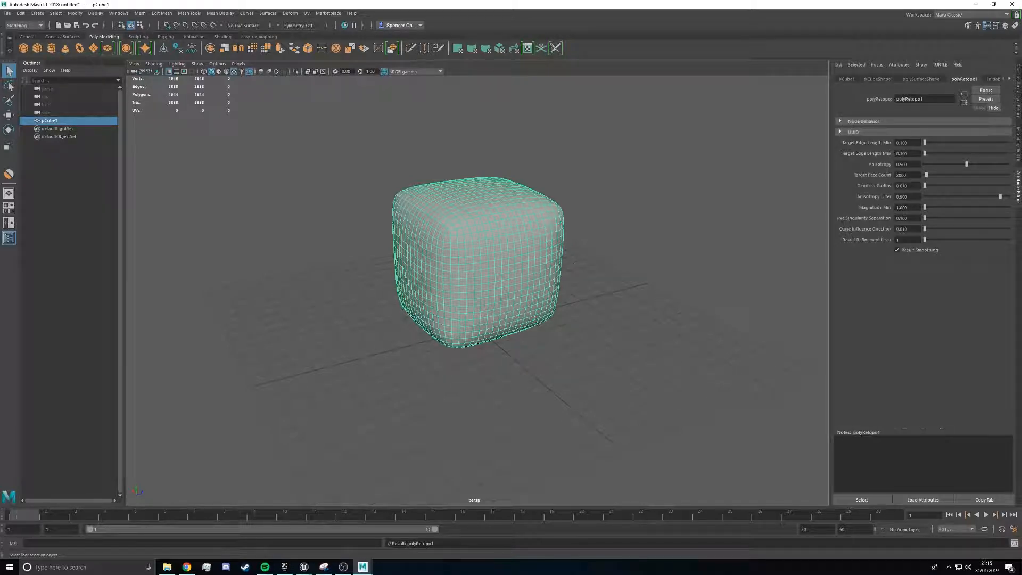
{"action": "type", "text": "200"}
{"action": "key", "text": "Return"}
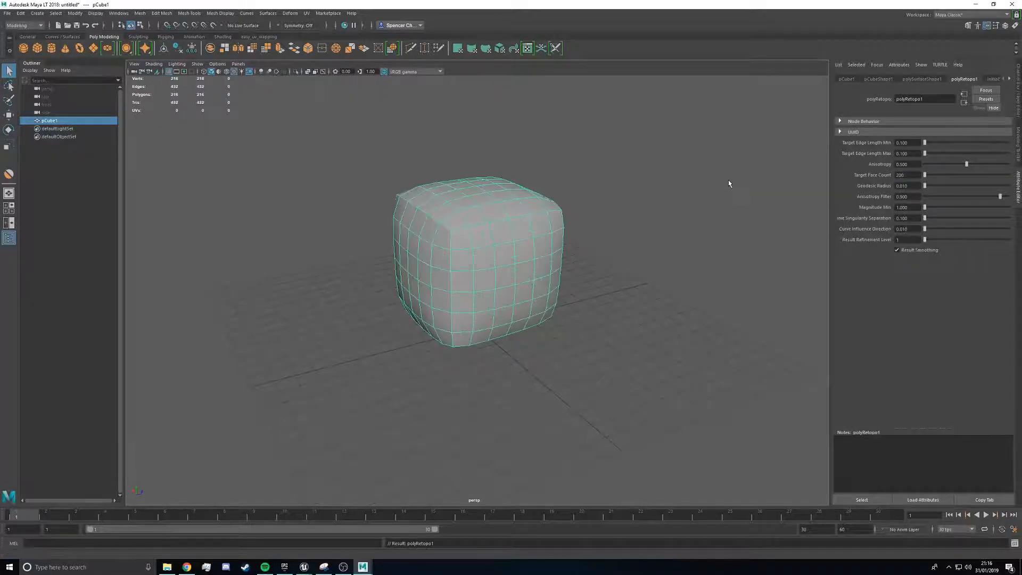
{"action": "left_click_drag", "start_coordinate": [666, 191], "coordinate": [645, 221], "text": "alt"}
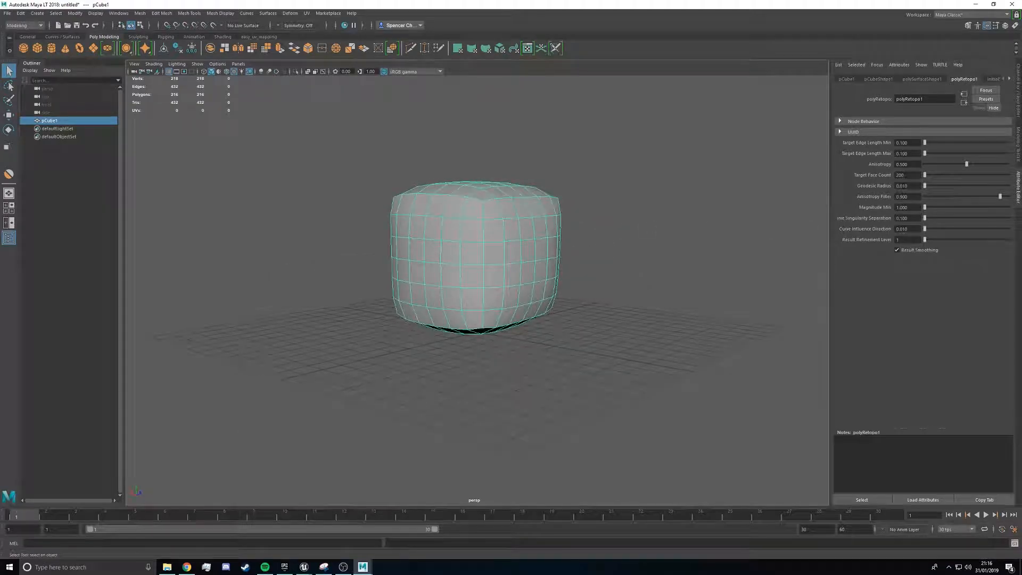
Set the smoothed cube's Target Face Count to 250.
{"action": "type", "text": "250"}
{"action": "key", "text": "Return"}
{"action": "left_click_drag", "start_coordinate": [592, 201], "coordinate": [715, 211], "text": "alt"}
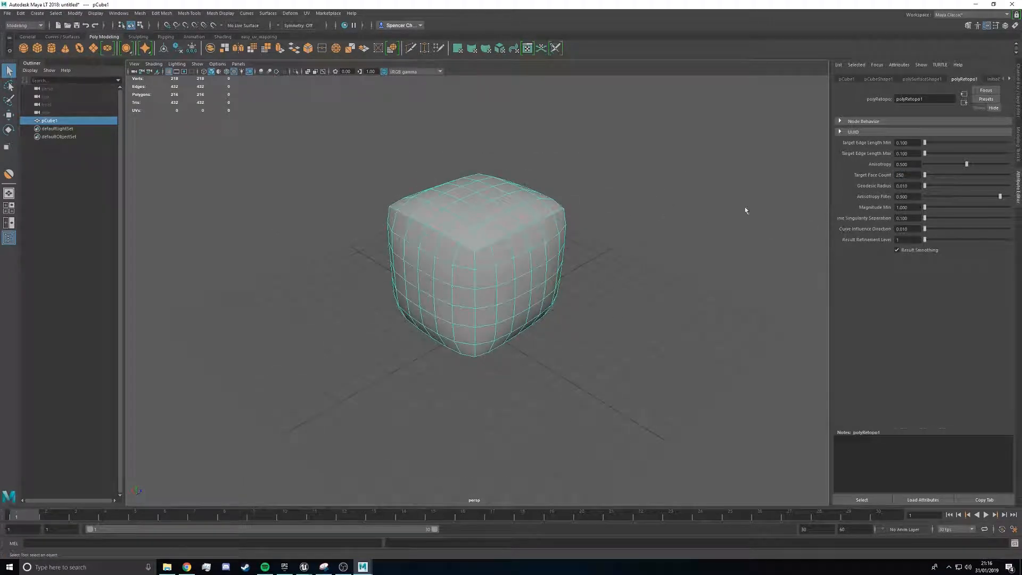
Set the smoothed cube's Target Face Count to 500 and inspect the quad layout from several sides.
{"action": "key", "text": "Return"}
{"action": "left_click_drag", "start_coordinate": [573, 312], "coordinate": [604, 307], "text": "alt"}
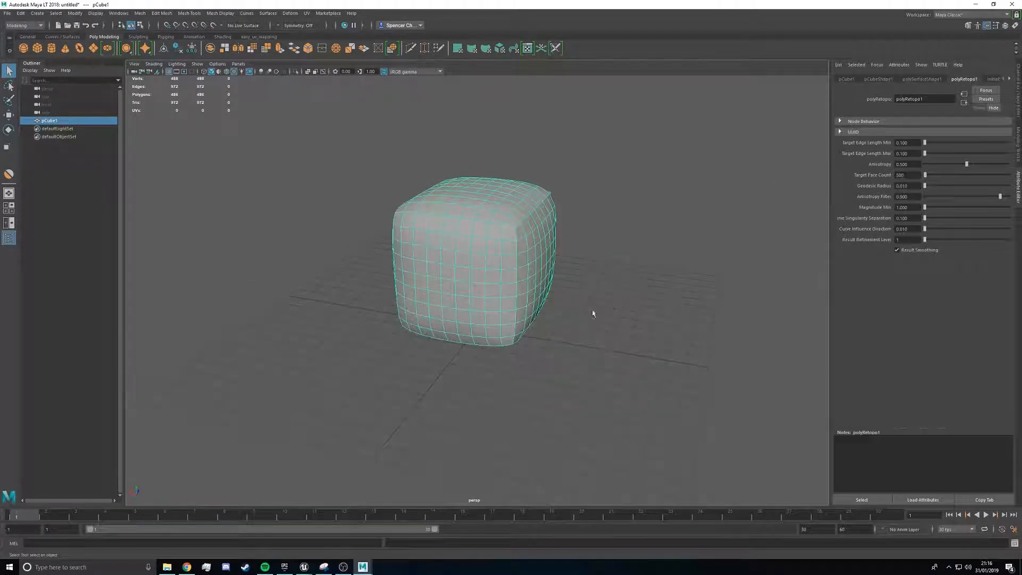
{"action": "left_click_drag", "start_coordinate": [363, 275], "coordinate": [546, 295], "text": "alt"}
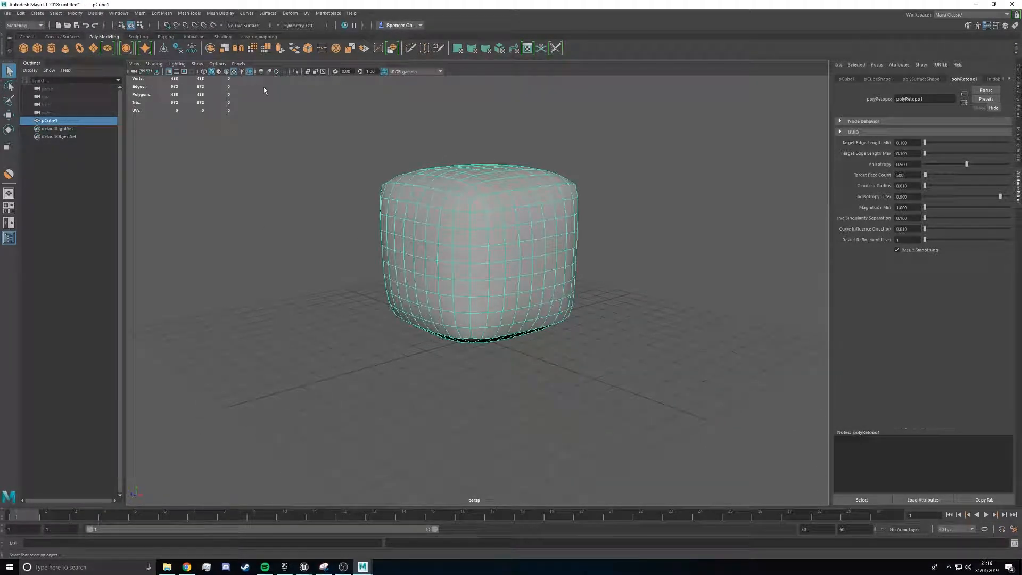
Deselect the retopologized cube to view it without its wireframe, and delete it from the scene.
{"action": "left_click", "coordinate": [335, 192]}
{"action": "scroll", "coordinate": [319, 217], "scroll_direction": "down", "scroll_amount": 2}
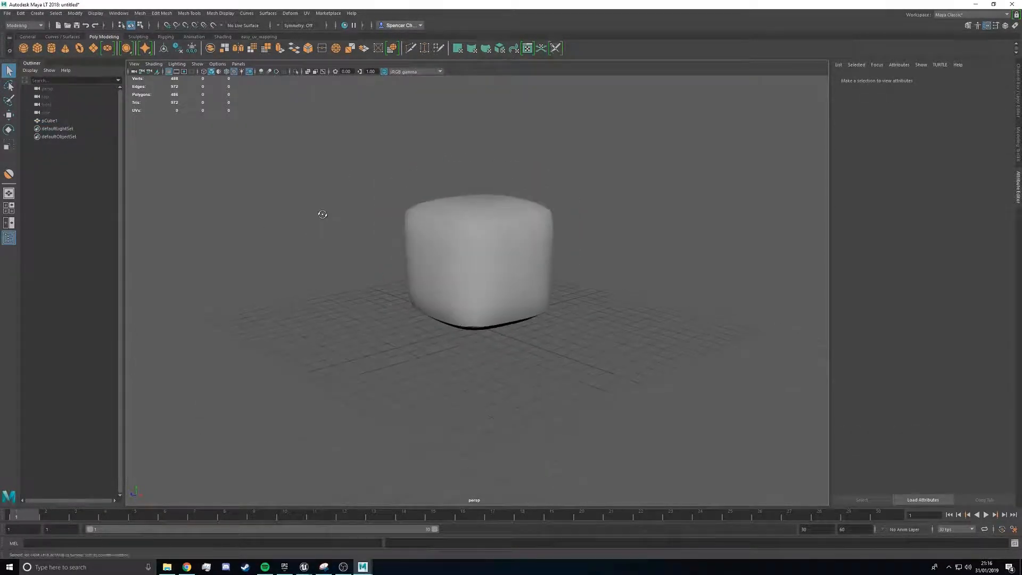
{"action": "left_click", "coordinate": [499, 265]}
{"action": "key", "text": "Delete"}
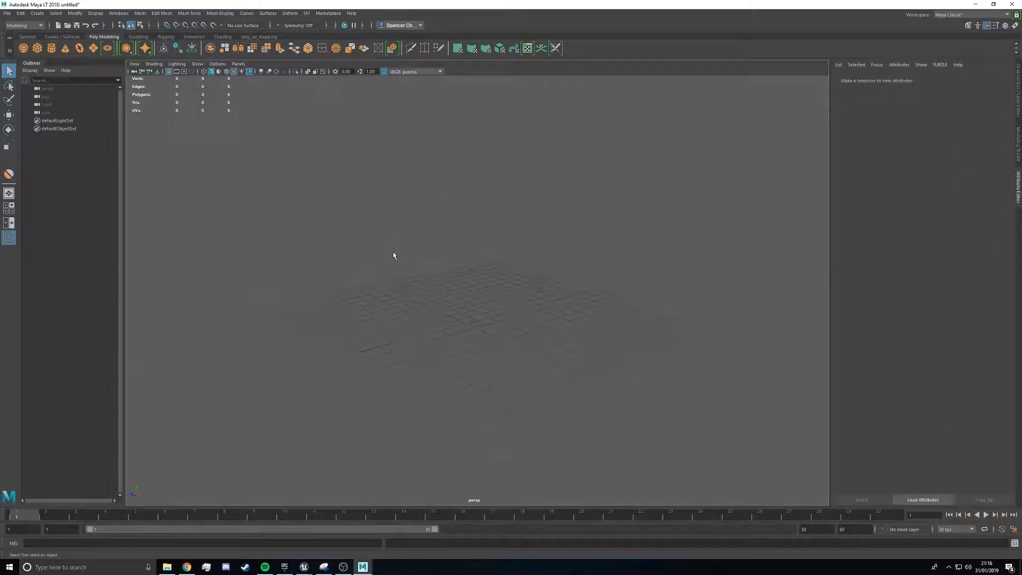
Create a new polygon cube in the empty scene.
{"action": "left_click_drag", "start_coordinate": [355, 259], "coordinate": [192, 100], "text": "alt"}
{"action": "left_click", "coordinate": [37, 48]}
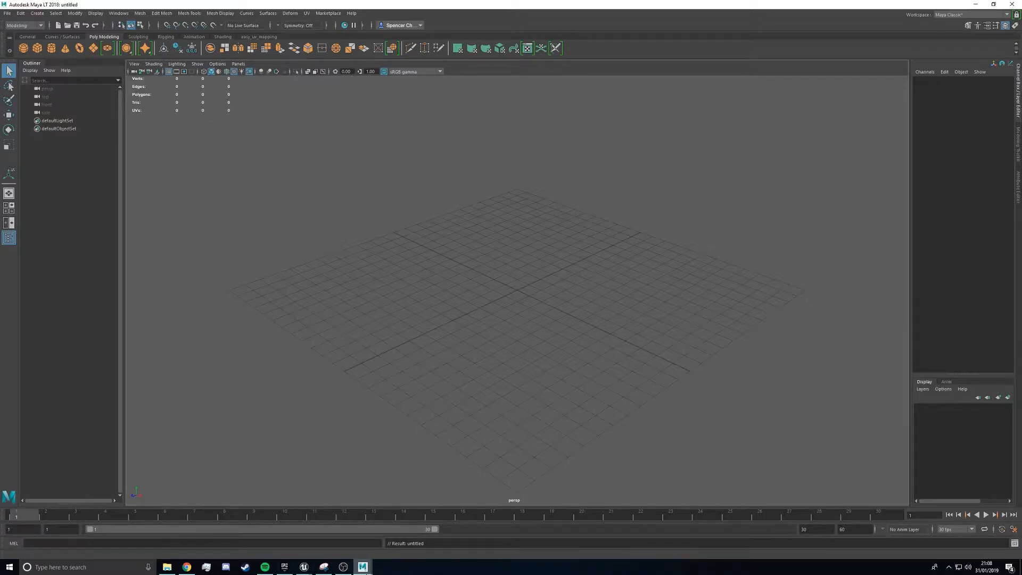
{"action": "mouse_move", "coordinate": [363, 567]}
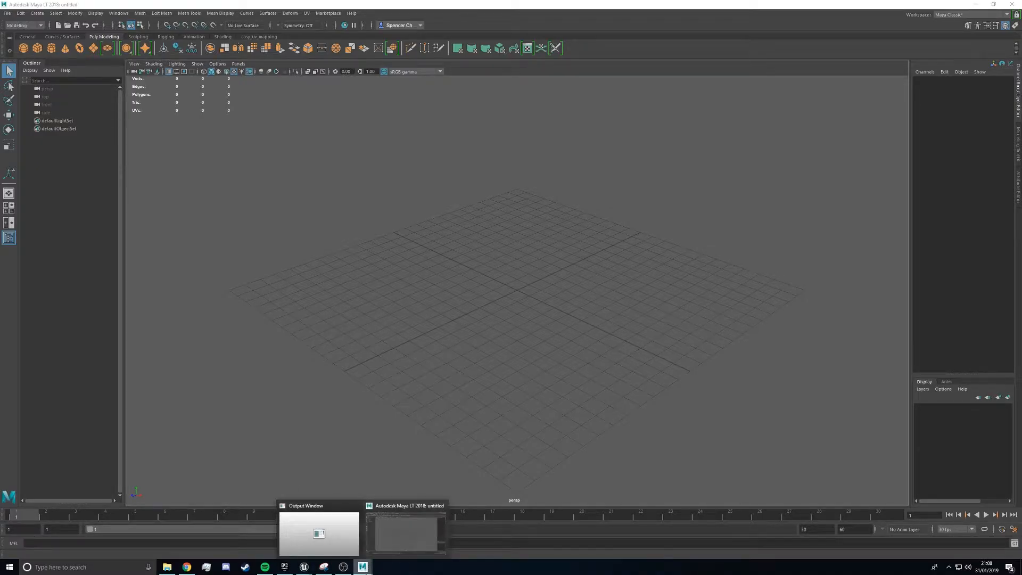